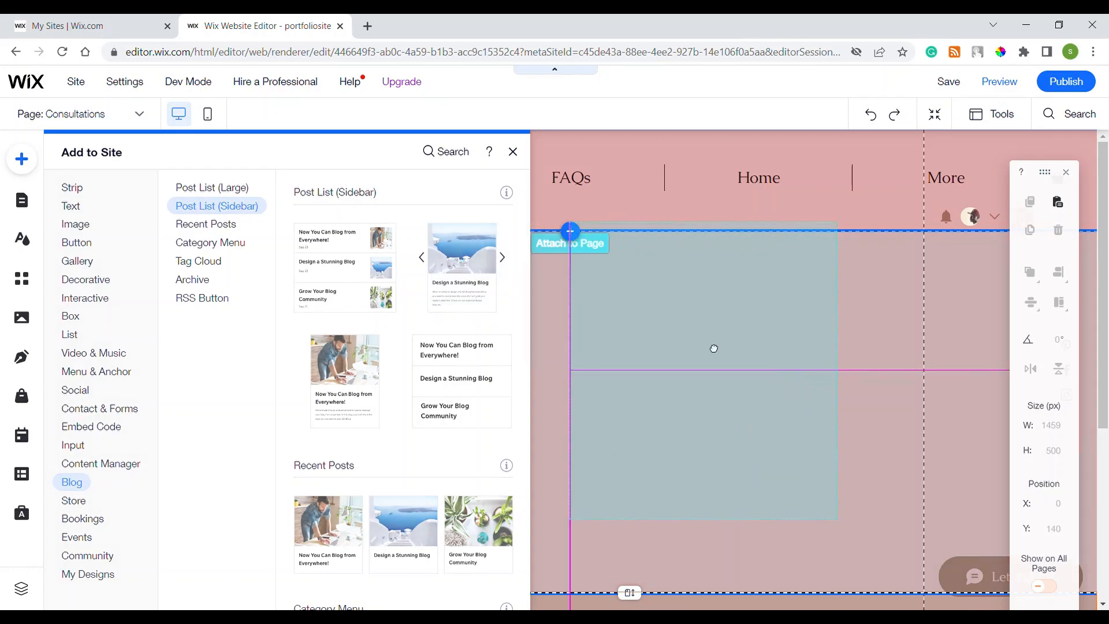
Place the slider-style sidebar Post List on the Consultations page and move it to X 0, Y 273
left_click(738, 378)
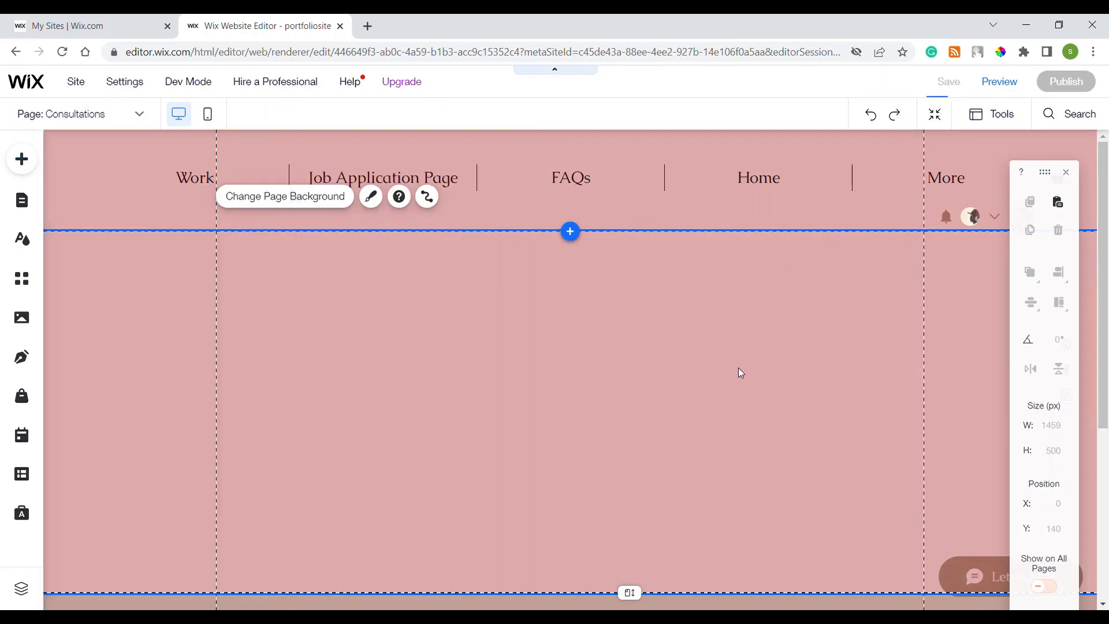
scroll(739, 368, "down", 3)
scroll(738, 369, "up", 3)
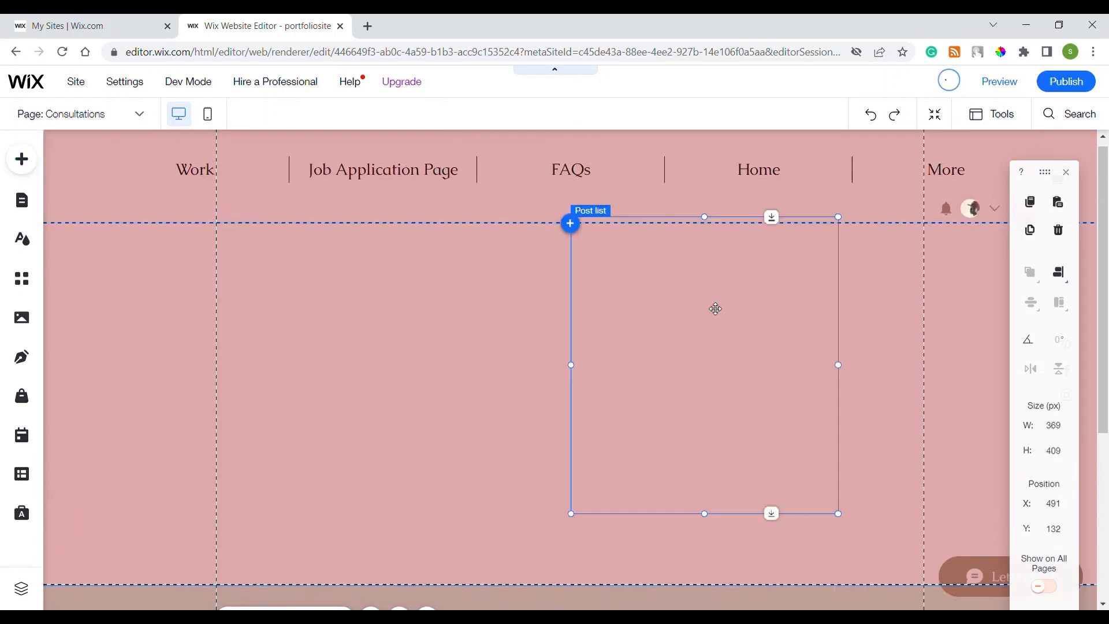
left_click_drag(745, 310, 388, 412)
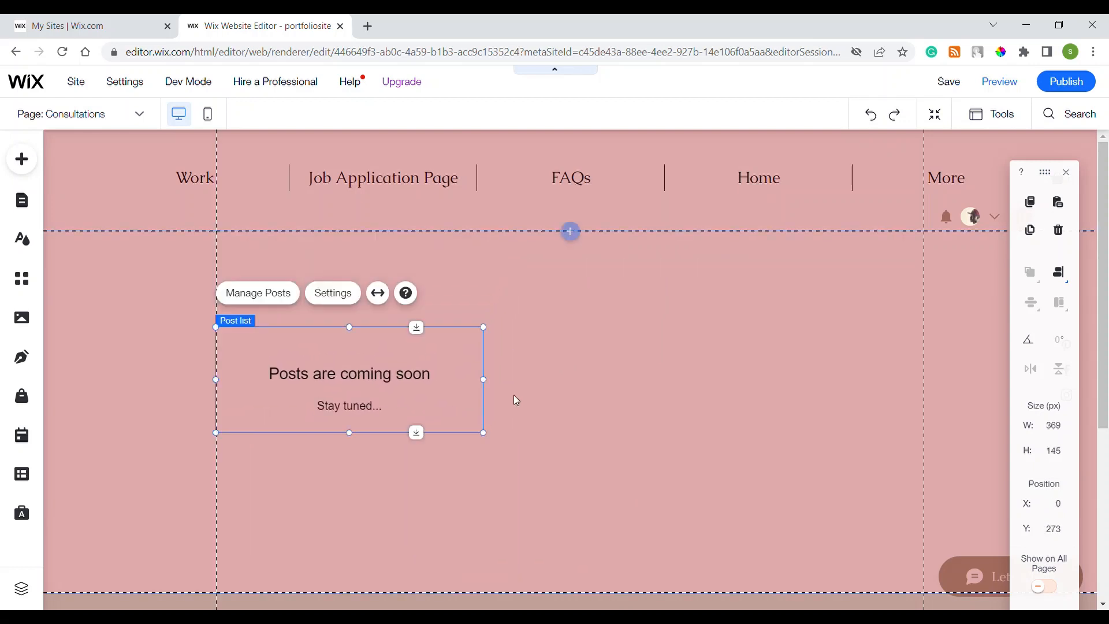
Examine the Post List element's display and layout settings
left_click(340, 299)
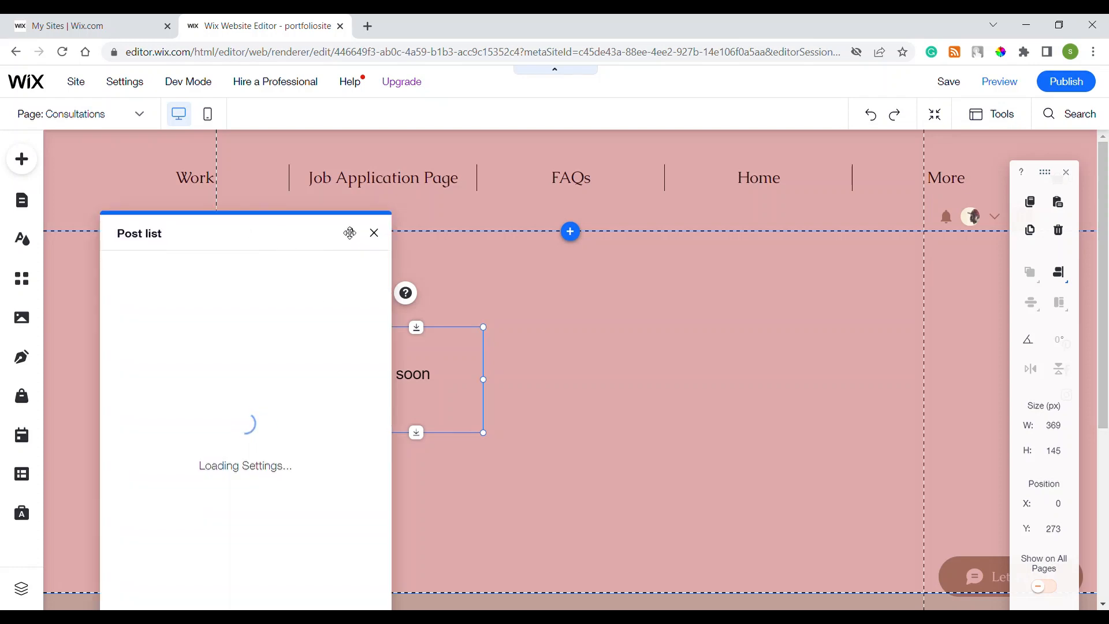
left_click_drag(251, 239, 738, 199)
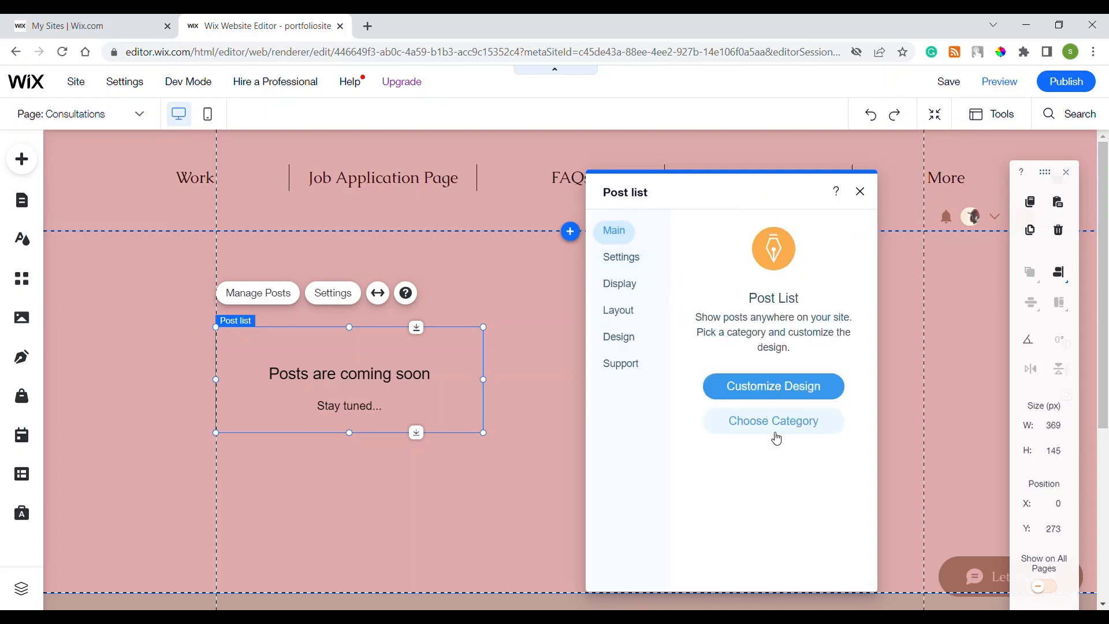
left_click(625, 283)
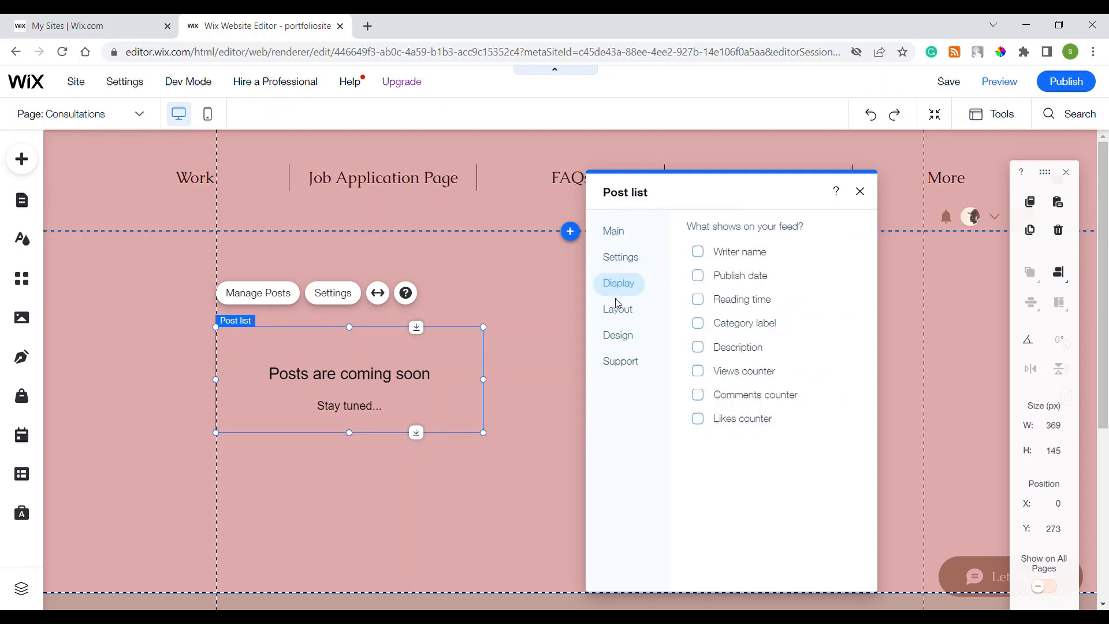
left_click(620, 304)
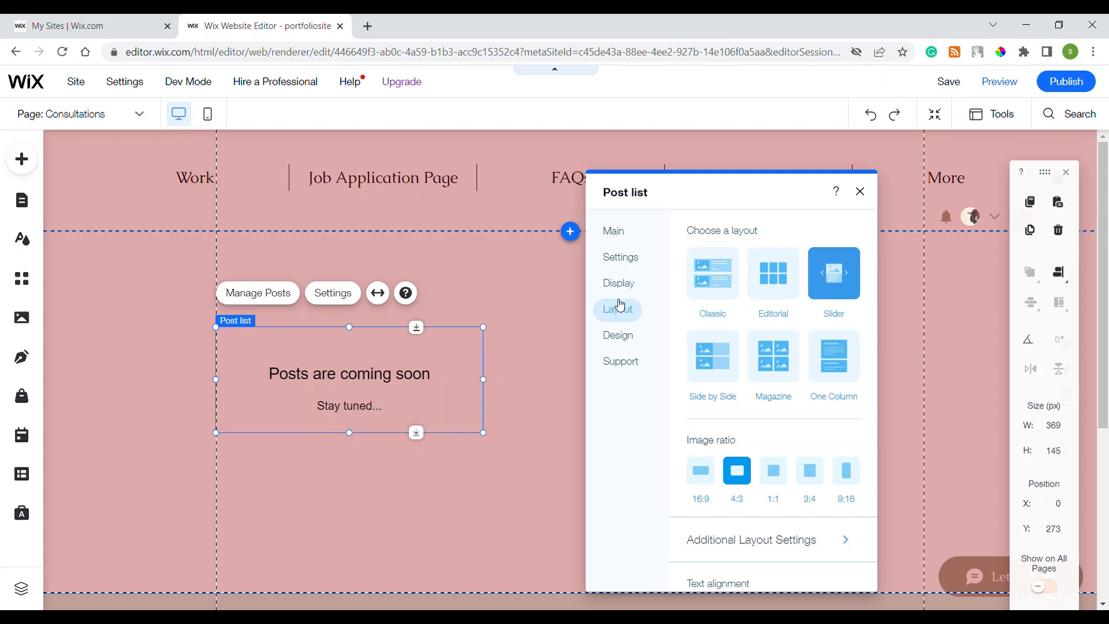
left_click(628, 238)
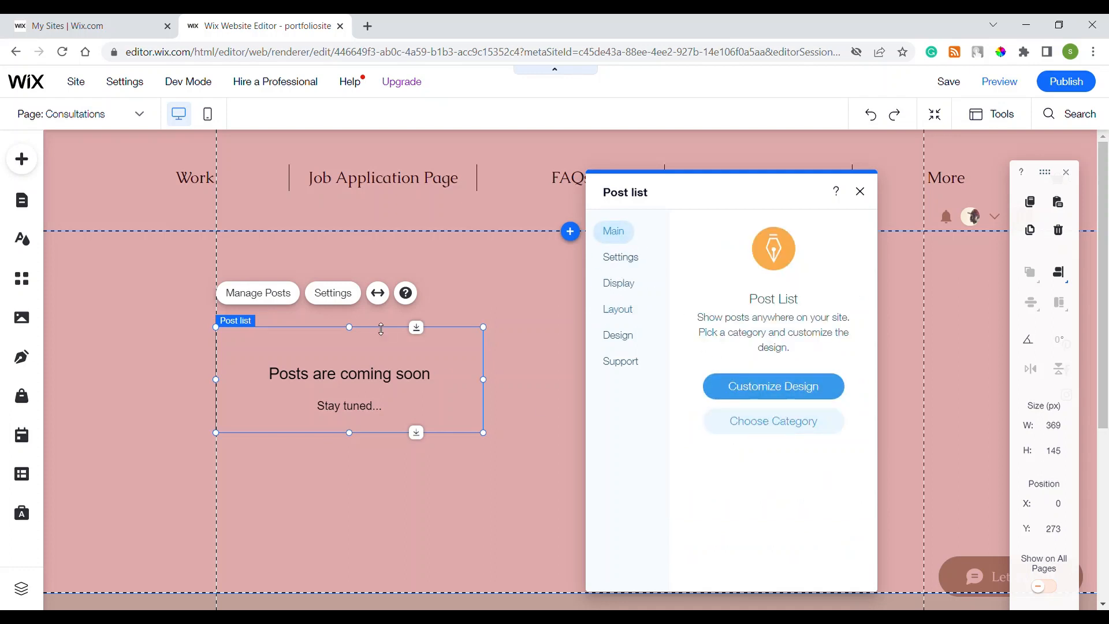
Open the blog management overview from the Post List and look through its starter cards and post templates
left_click(268, 300)
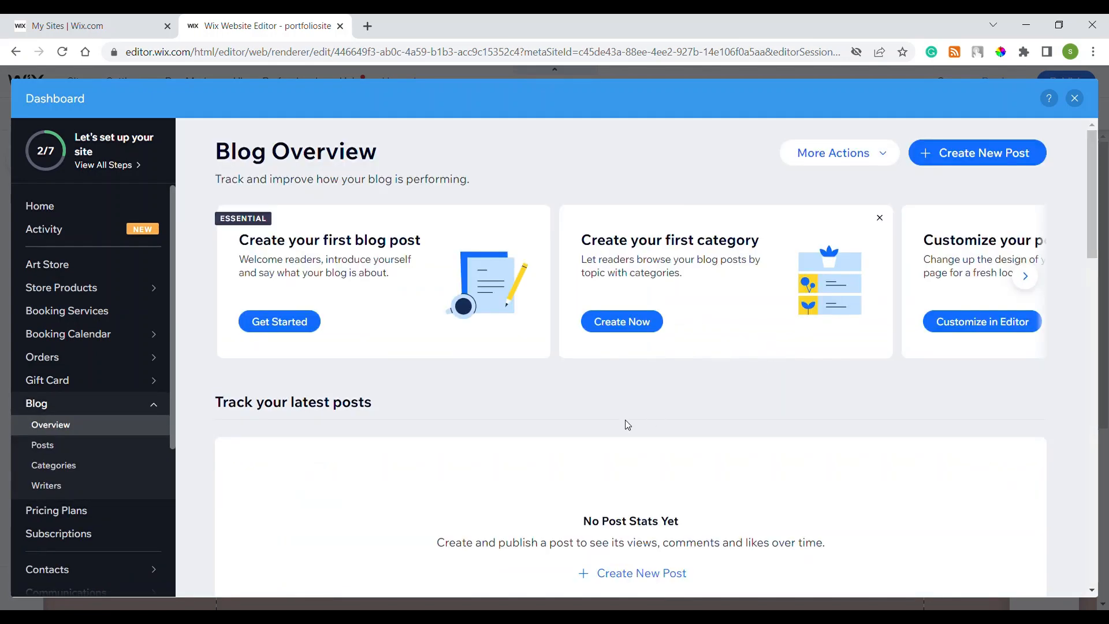
scroll(630, 462, "down", 3)
scroll(632, 494, "down", 3)
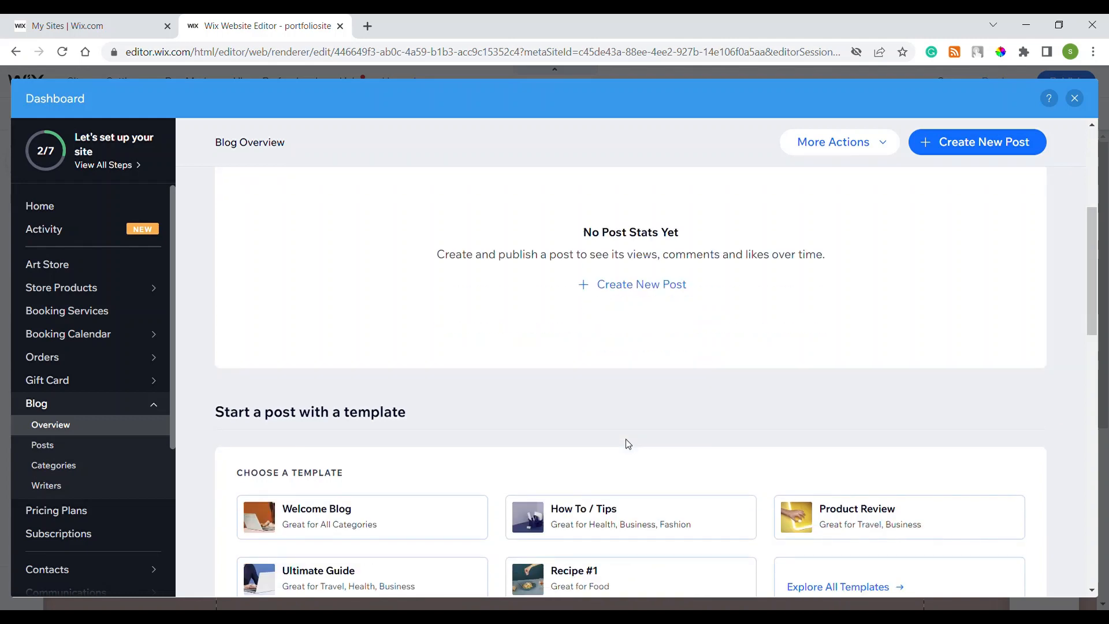
scroll(629, 444, "down", 3)
mouse_move(580, 446)
mouse_move(416, 382)
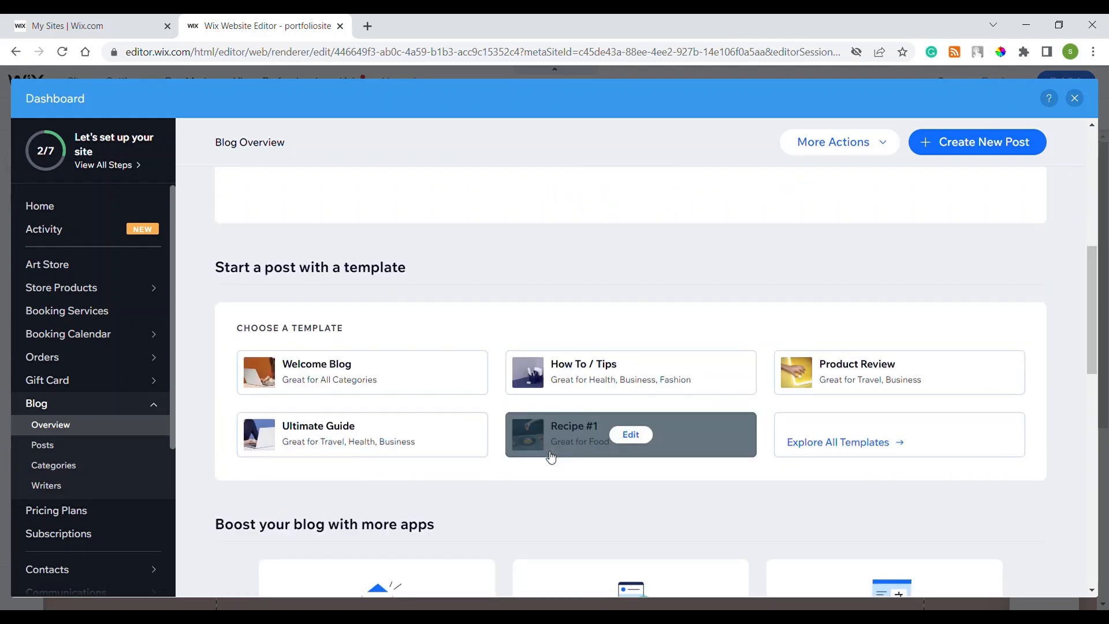
scroll(549, 453, "down", 4)
scroll(474, 456, "up", 6)
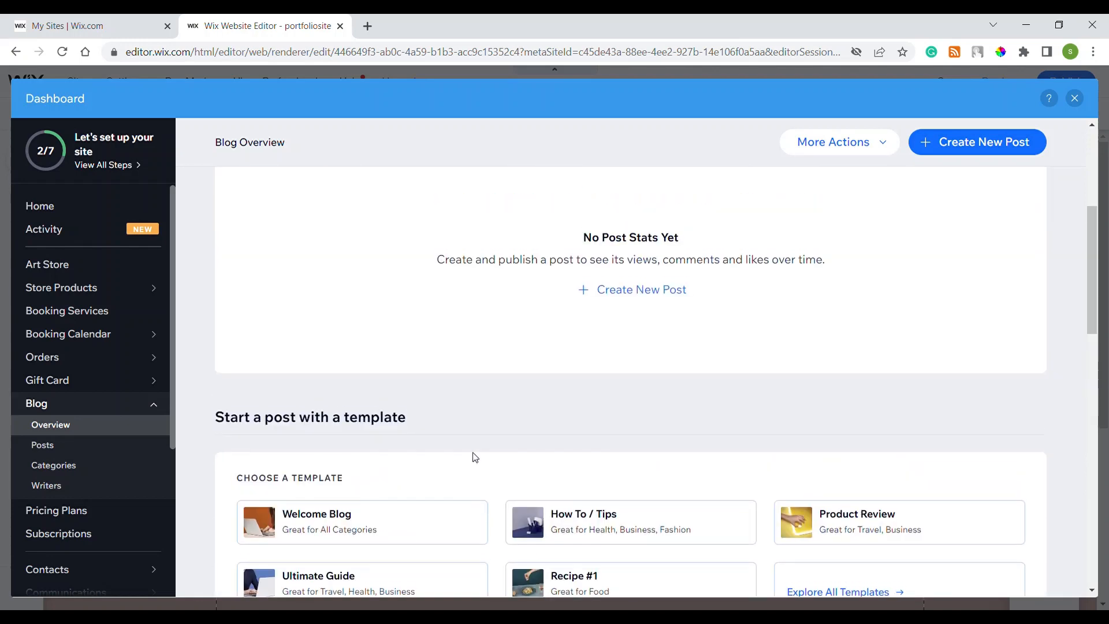
scroll(617, 369, "up", 2)
scroll(643, 445, "up", 2)
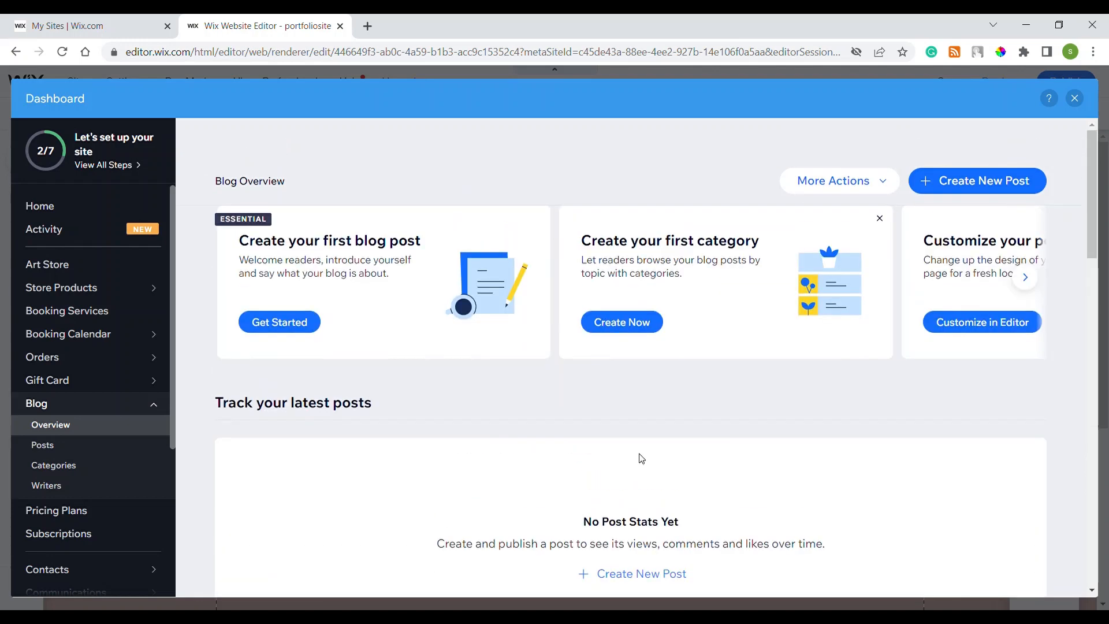
Create a new blog post titled "How to create a new site"
scroll(636, 472, "down", 1)
left_click(611, 501)
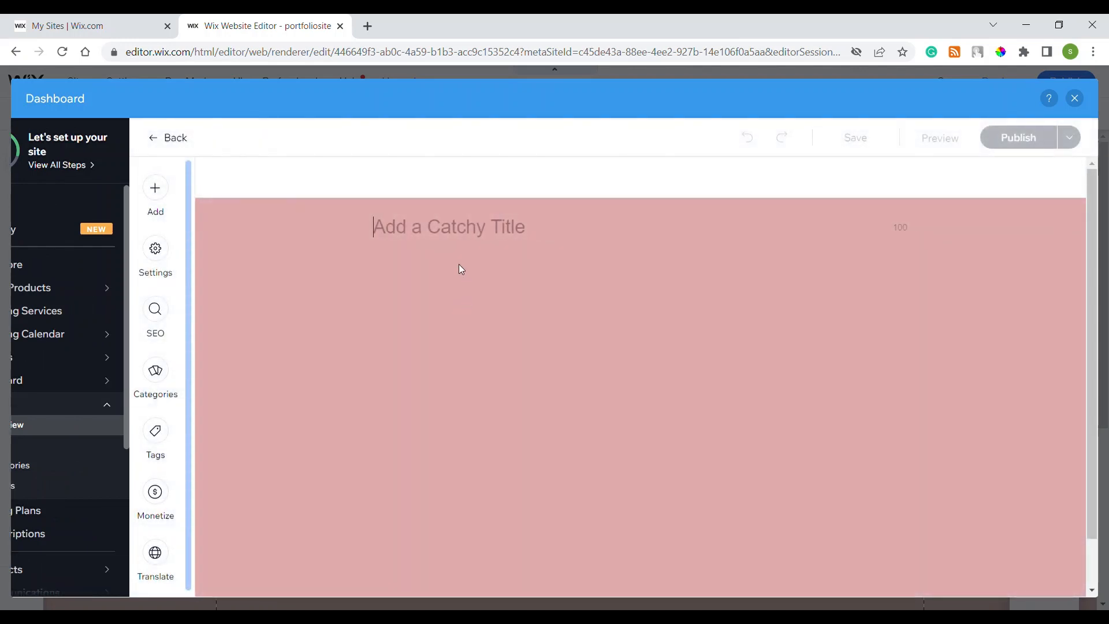
type("How to ")
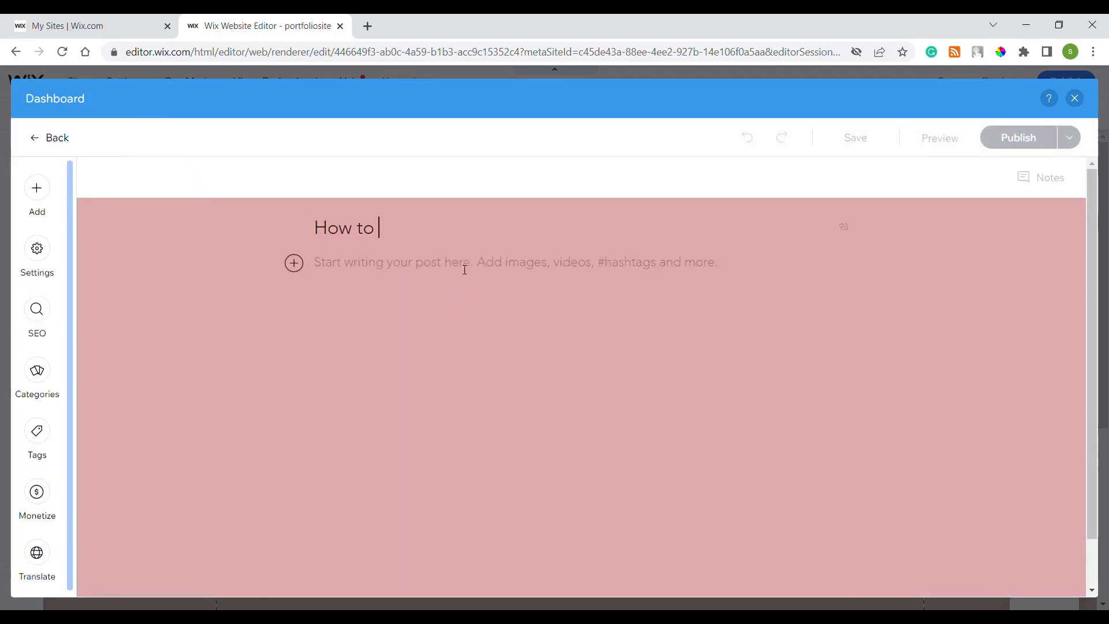
type("create ")
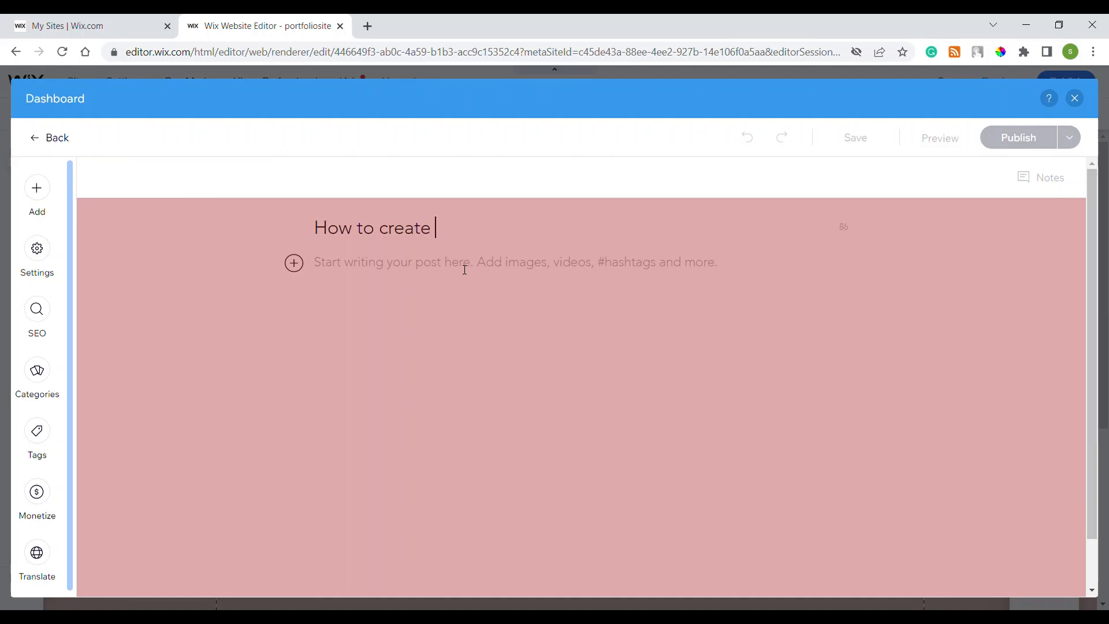
type("a ew s")
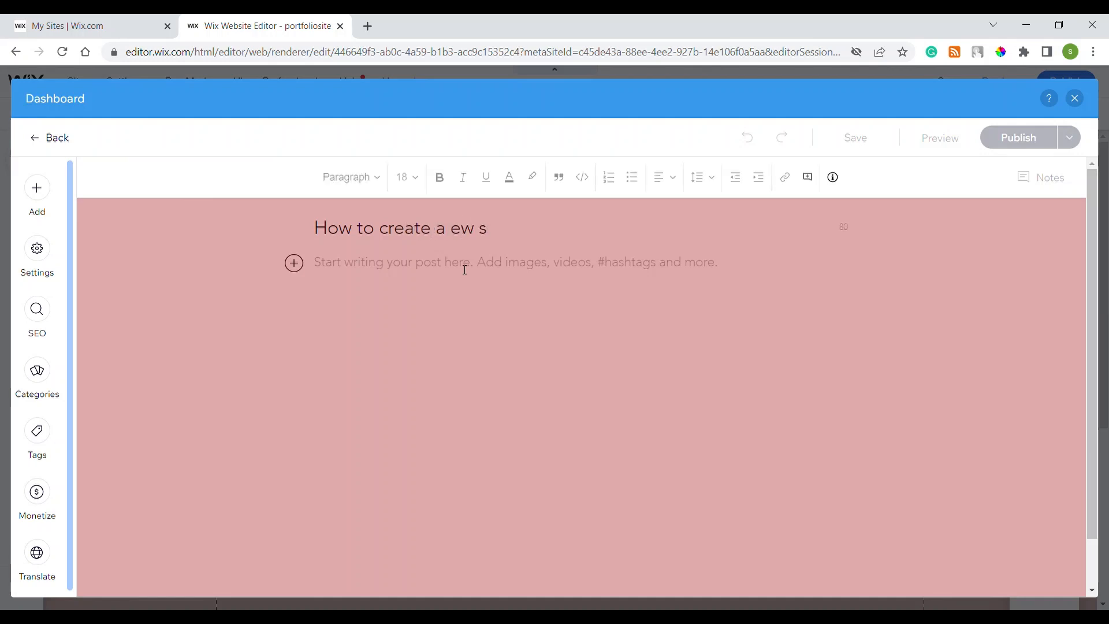
key("BackSpace")
key("BackSpace")
key("BackSpace")
key("BackSpace")
type("new site")
Write the body text "Hellp guys i am going to show you the tutorial" and publish the post
type("Hellp")
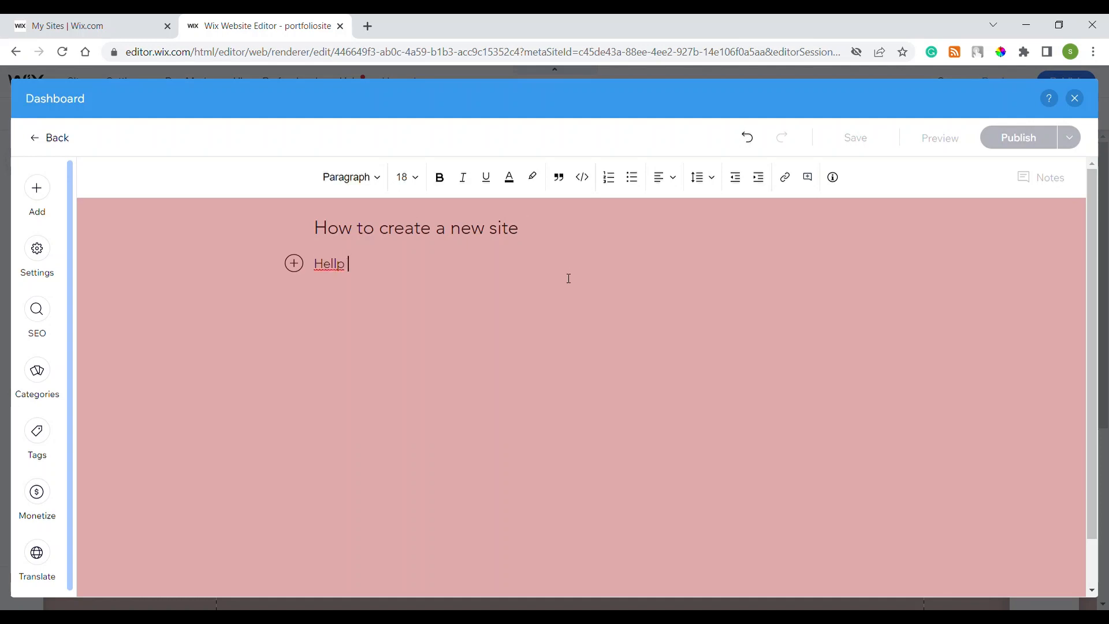
type(" giys i")
type("s i")
type("ys ")
type("i am going to sh")
type("ow")
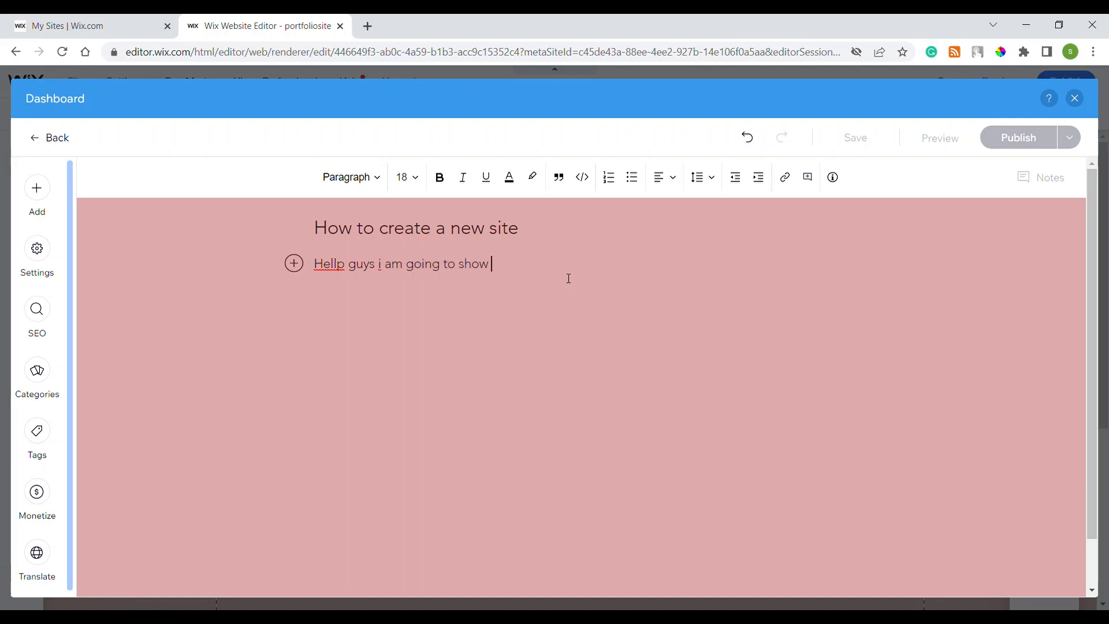
type(" you the tutorial")
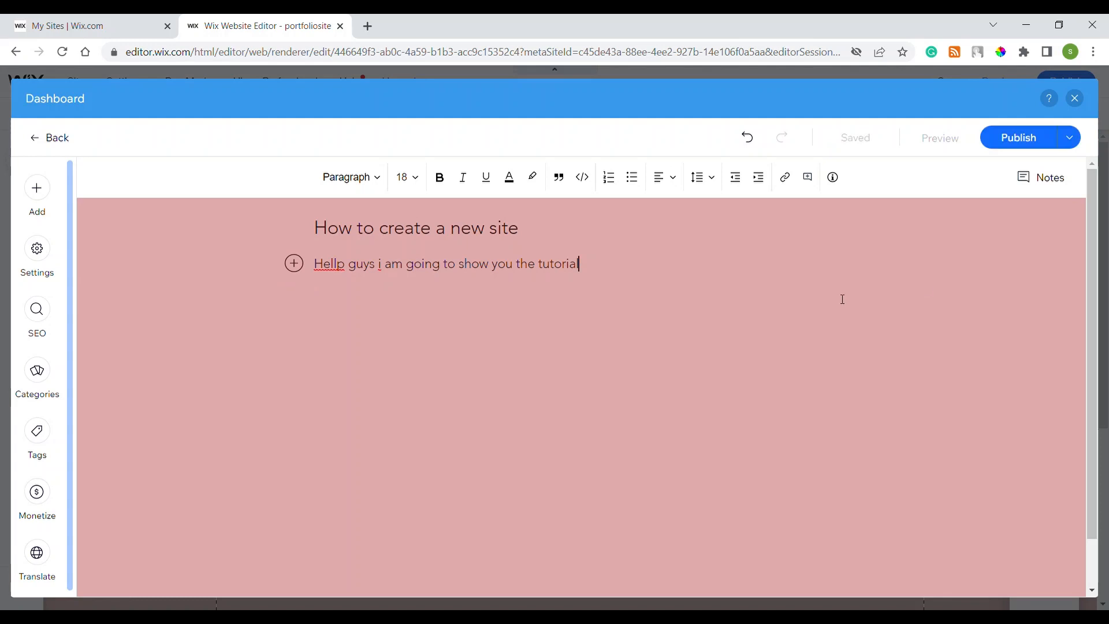
left_click(1034, 141)
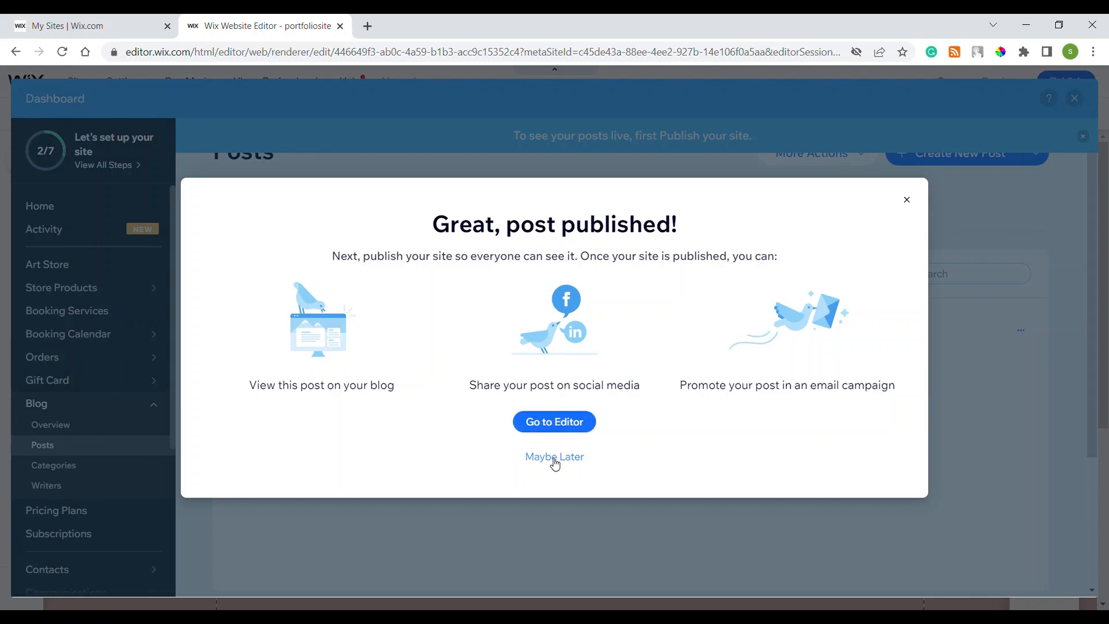
left_click(527, 424)
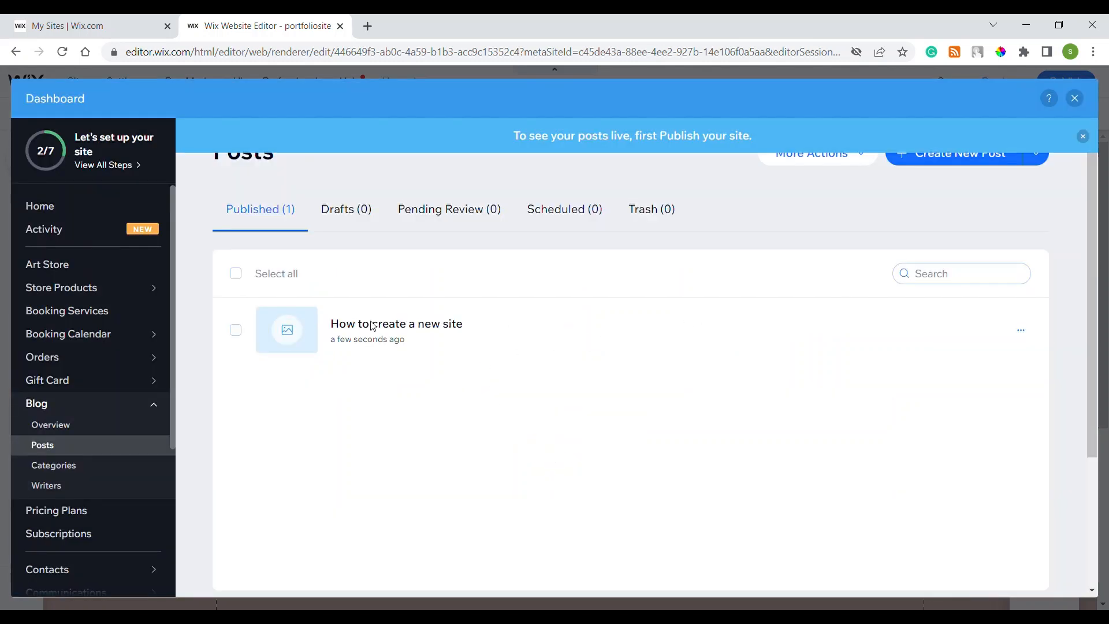
Give the published post a Media from Wix cover image of phone app screens, searched with "website", and republish it
left_click(319, 319)
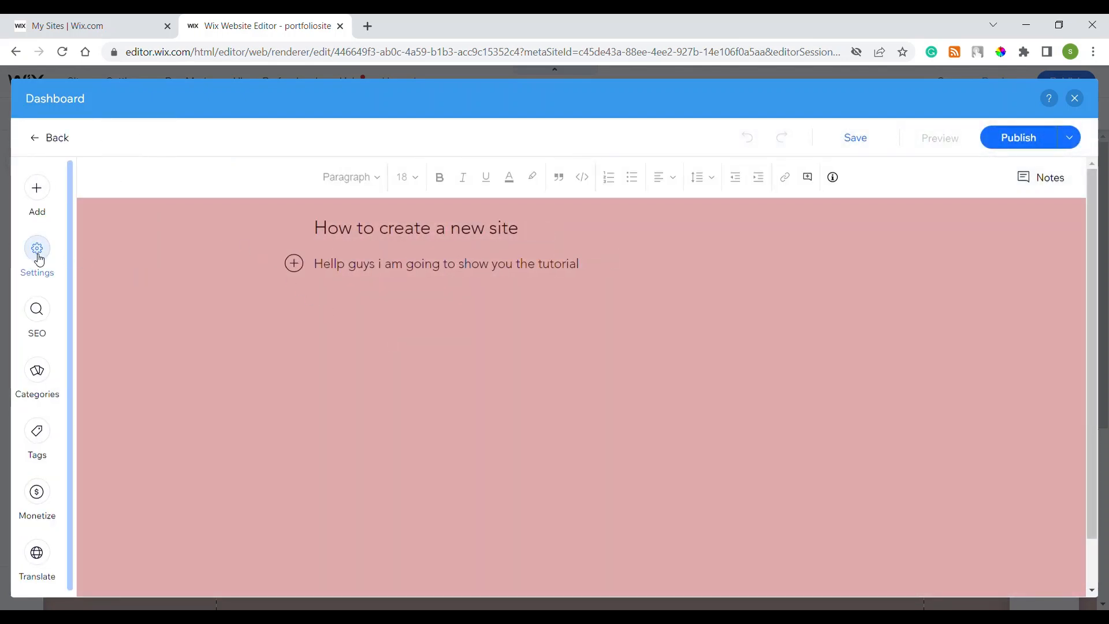
left_click(37, 254)
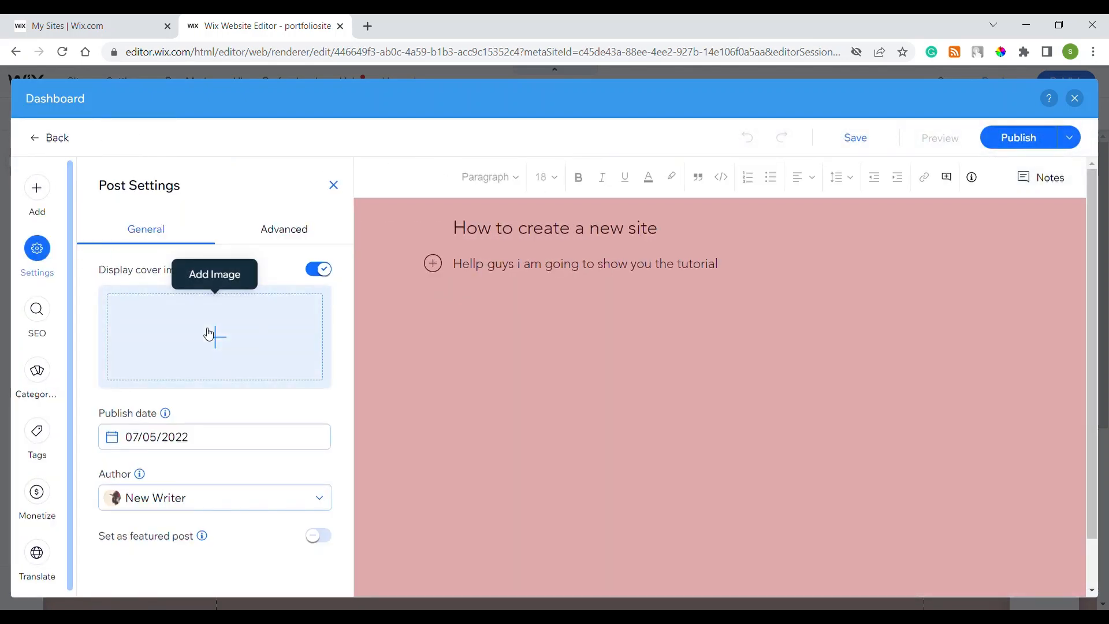
left_click(306, 333)
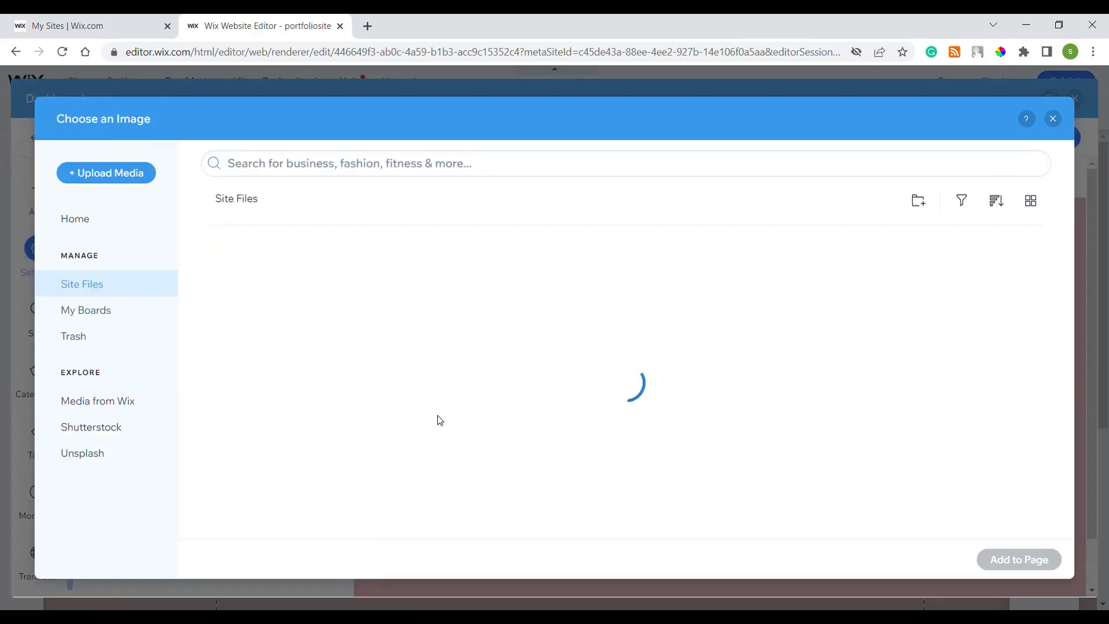
left_click(128, 404)
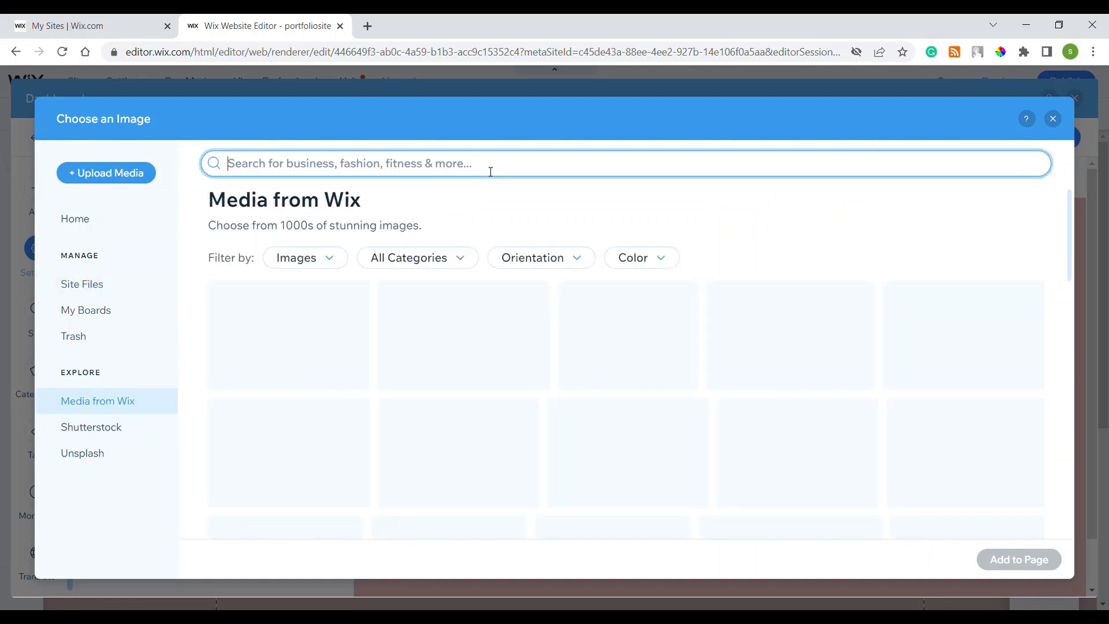
type("website")
key("Return")
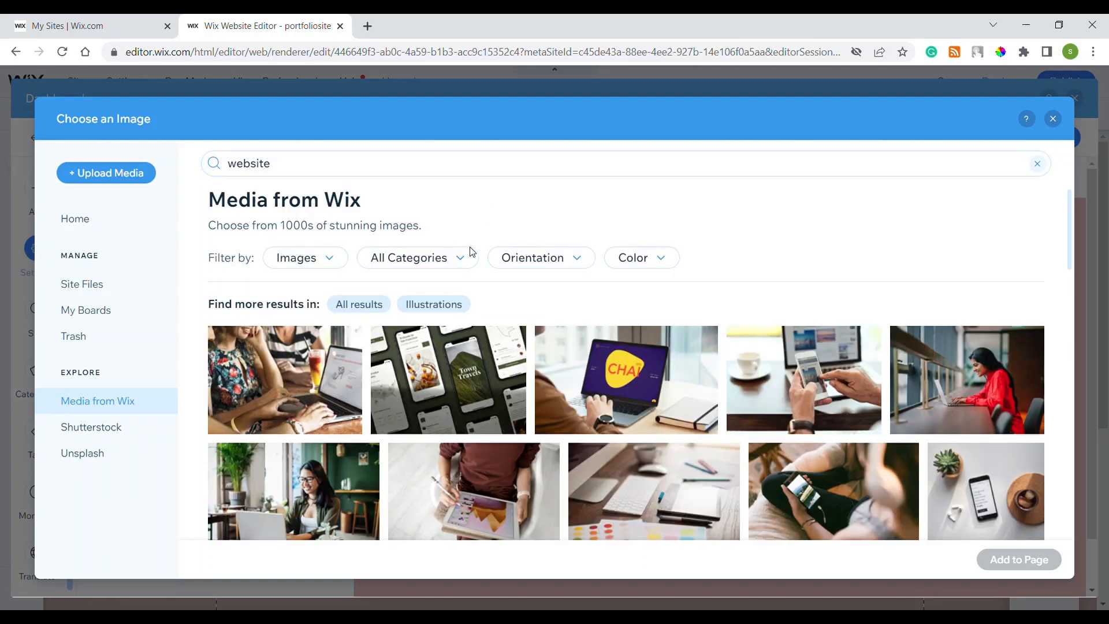
left_click(462, 396)
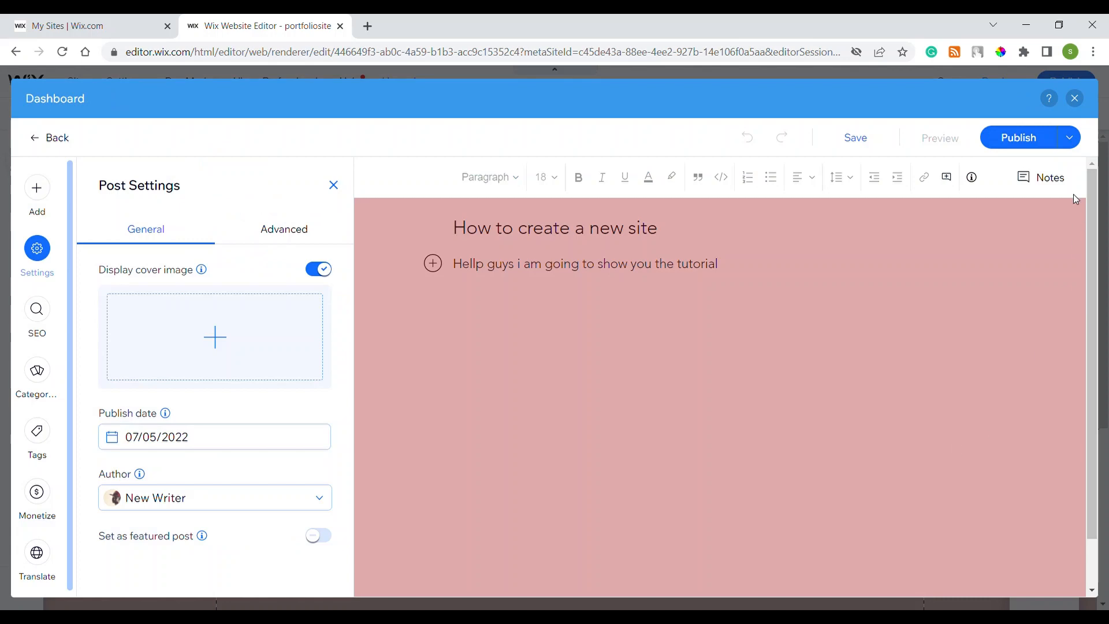
left_click(1008, 144)
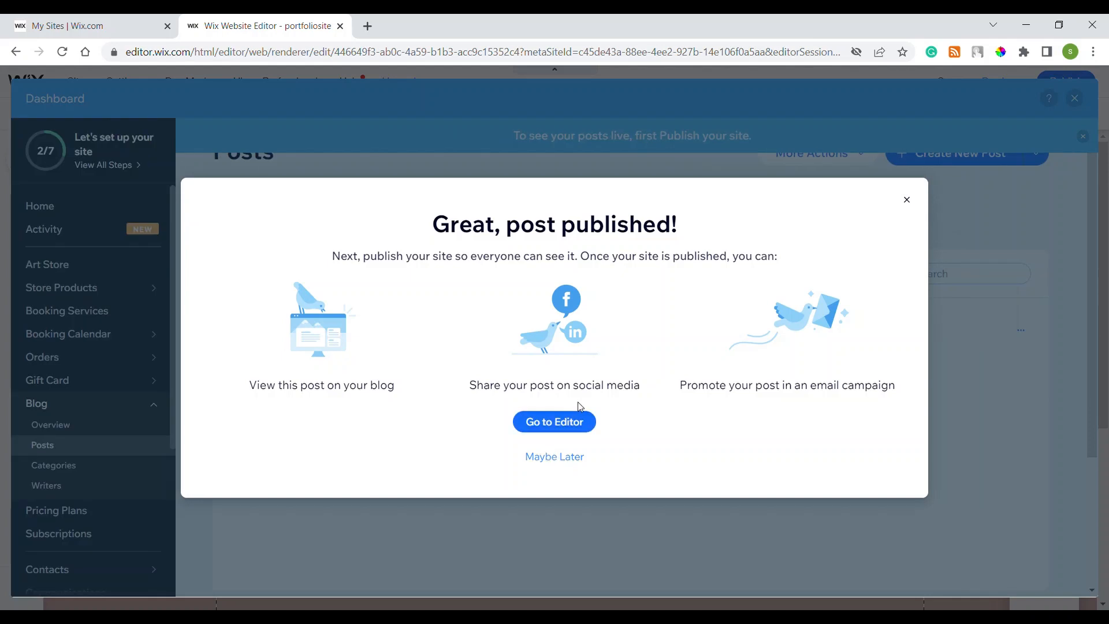
left_click(580, 409)
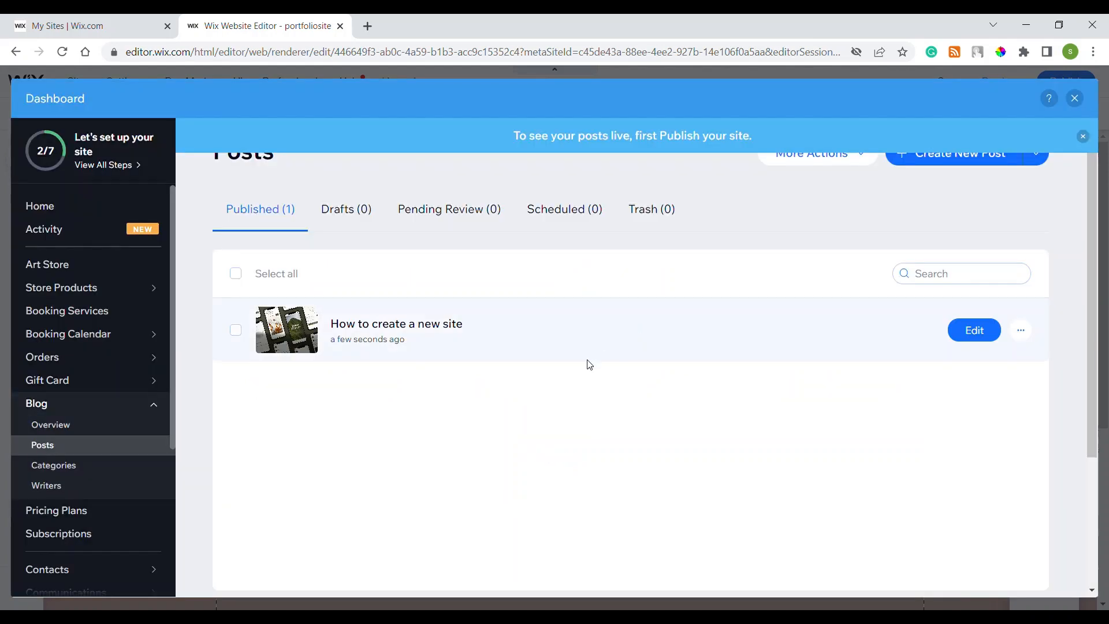
Create another blog post titled "How to do digital marketing"
left_click(959, 167)
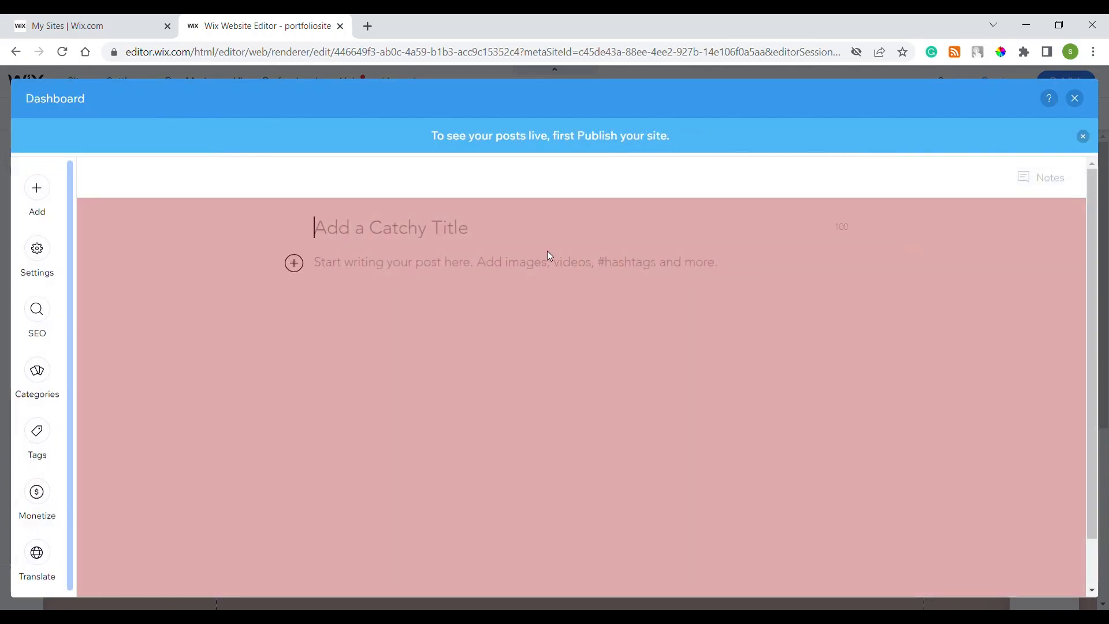
type("How to do t")
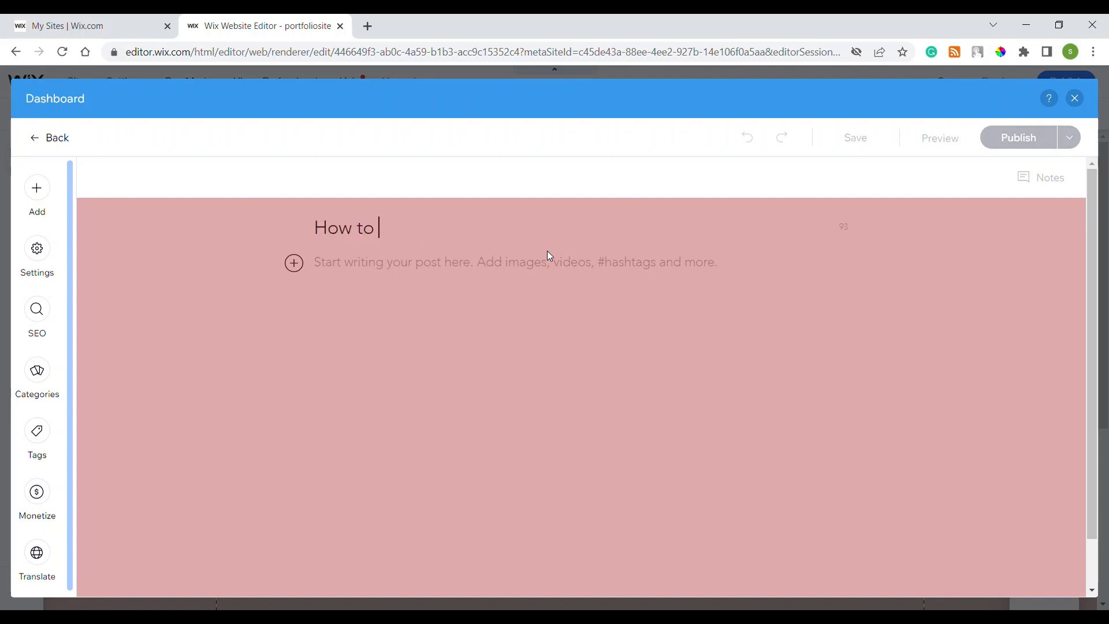
key("BackSpace")
type("dgi")
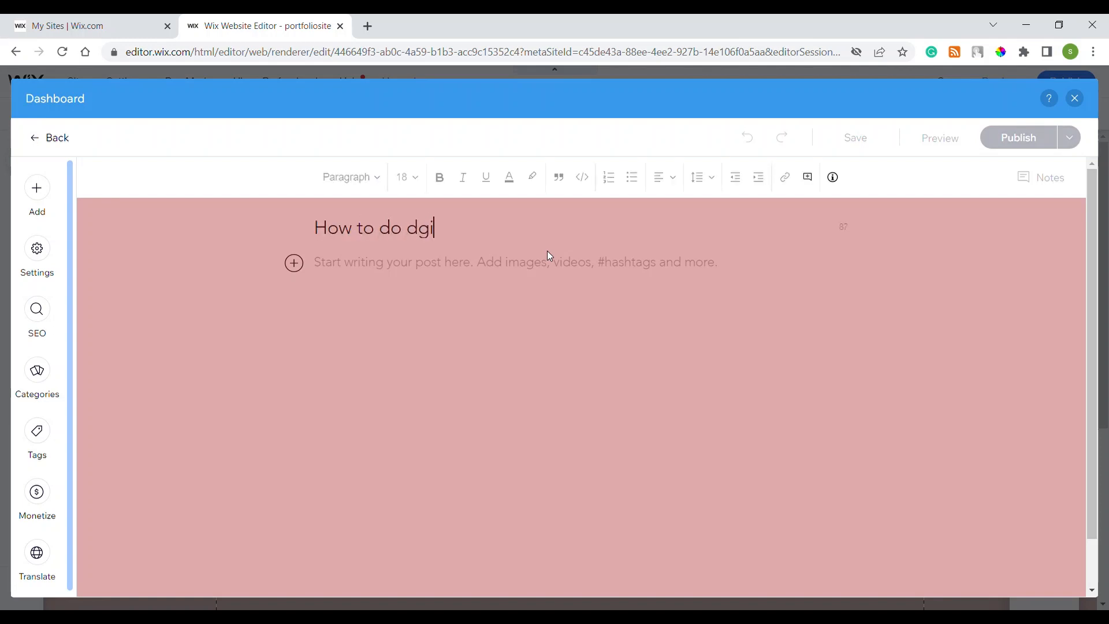
key("BackSpace")
key("BackSpace")
type("igital marke")
key("BackSpace")
key("BackSpace")
type("rketing")
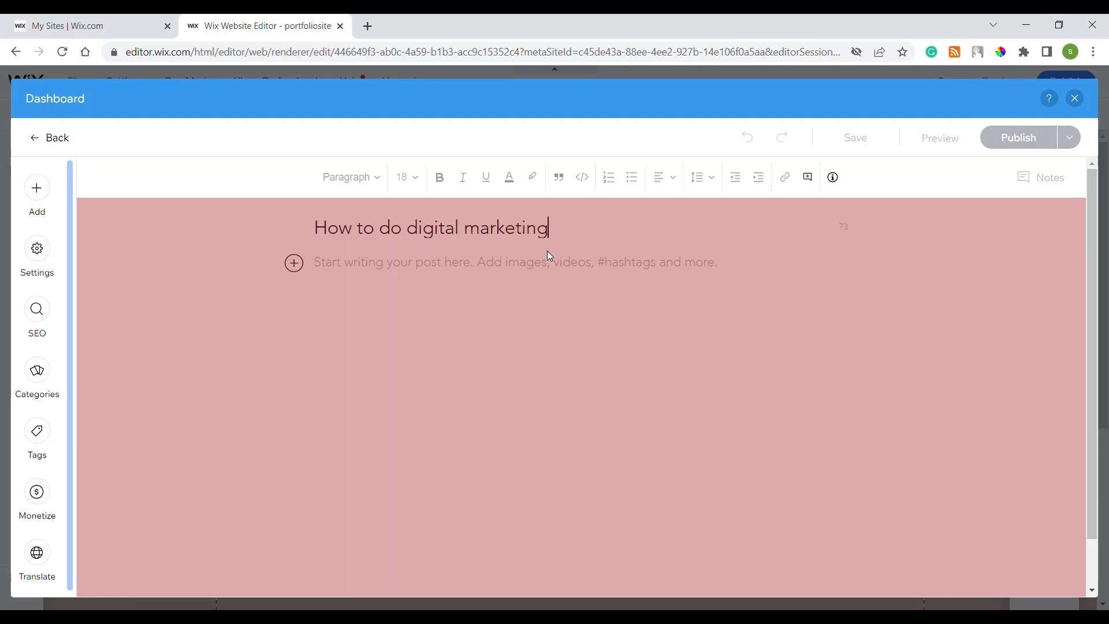
Write the body text "Hello guys i am going to show you the process of digital marketing" in the post
key("Return")
type("H")
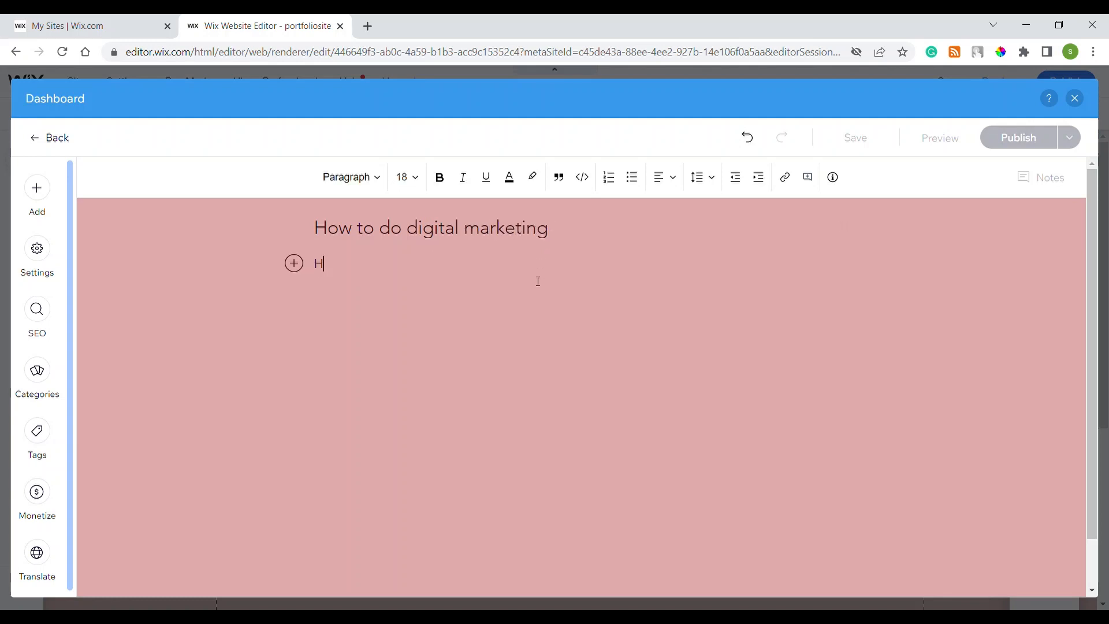
type("ello guys")
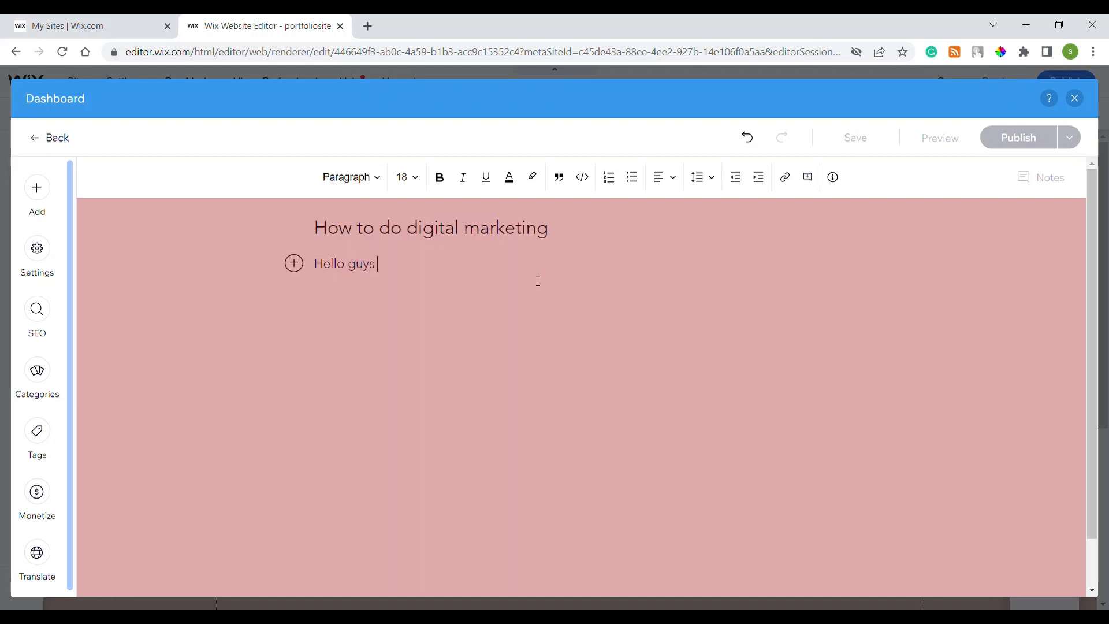
type(" i am going to sh")
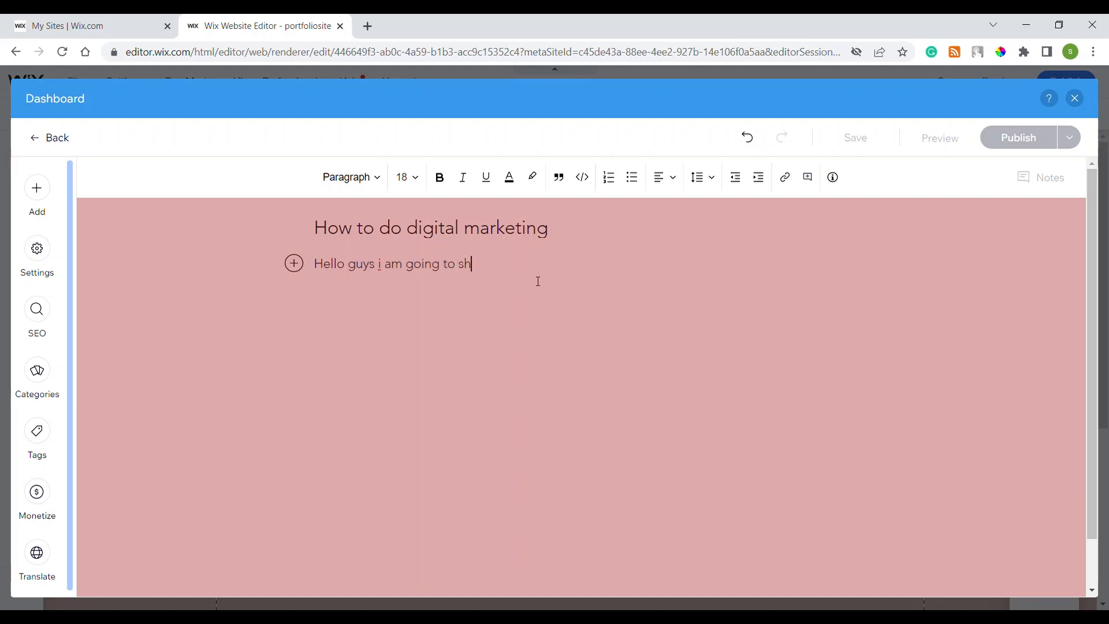
type("ow you the")
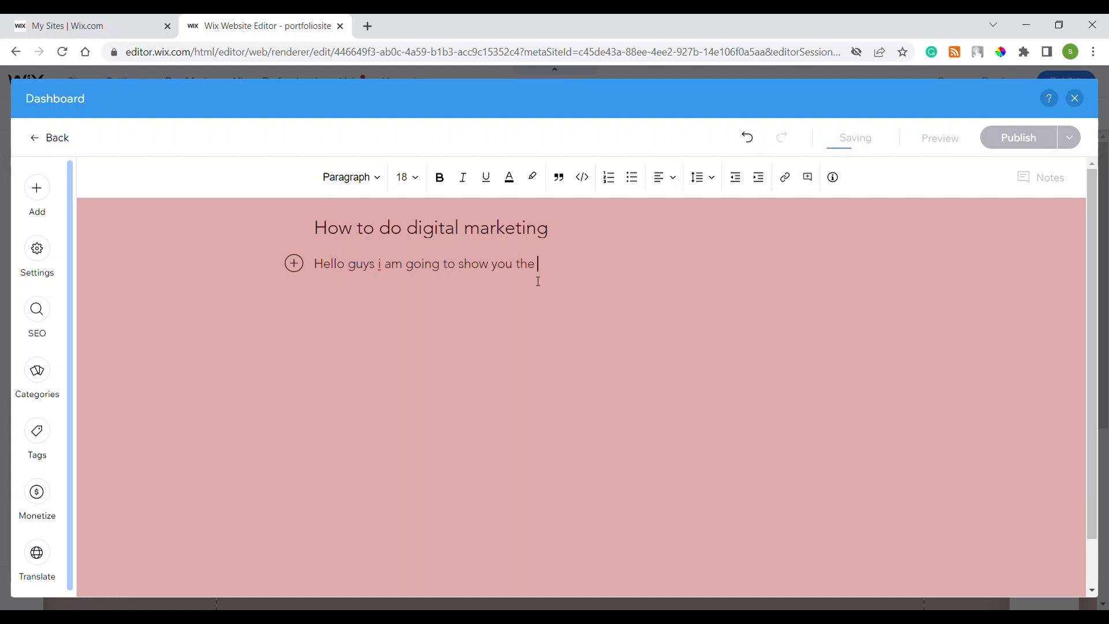
type(" process of")
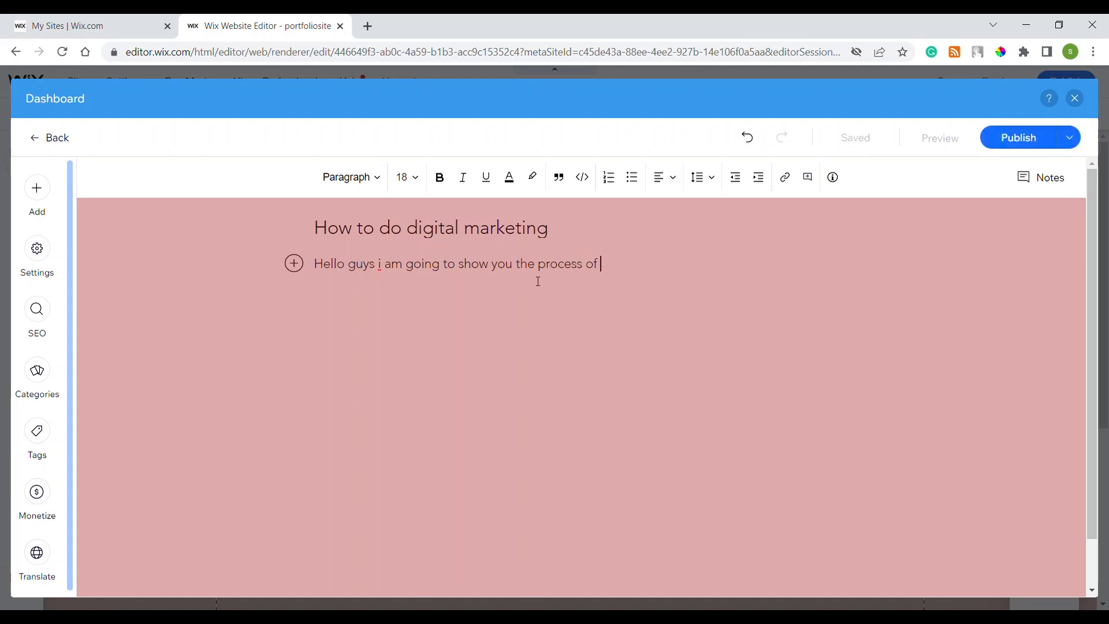
type(" digital marketing")
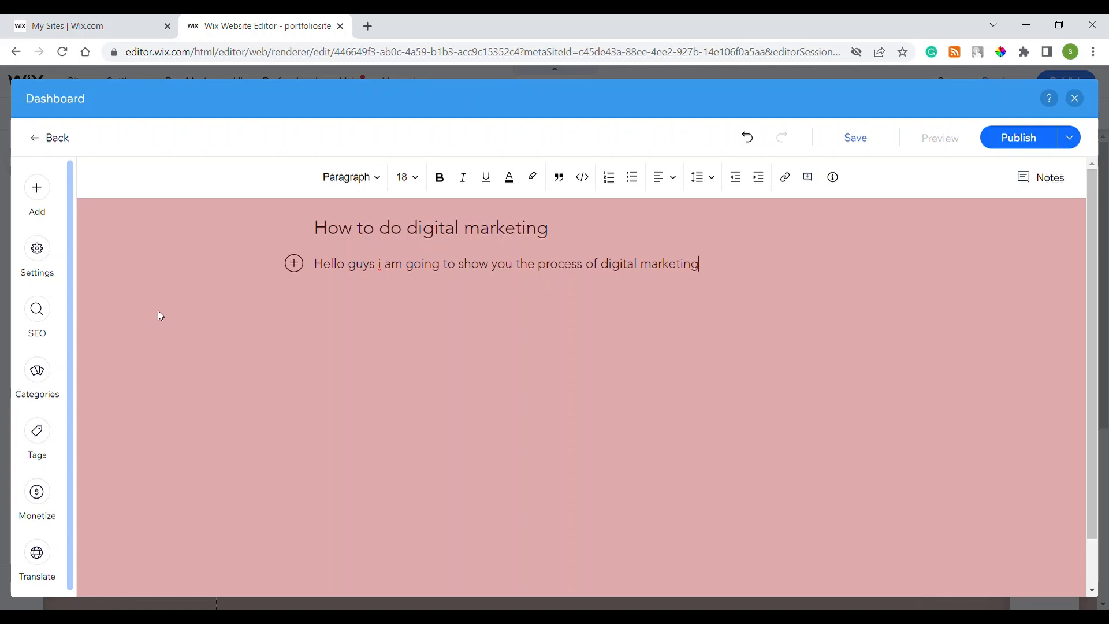
Give the post a Media from Wix cover image of a laptop and phone, searched with "digital"
left_click(38, 258)
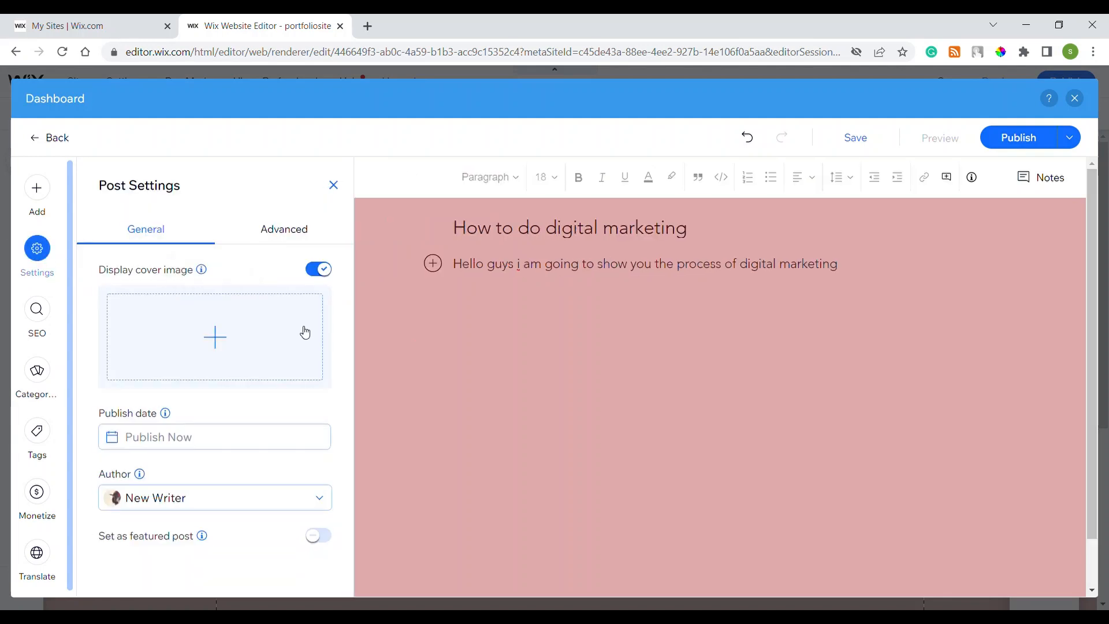
left_click(234, 342)
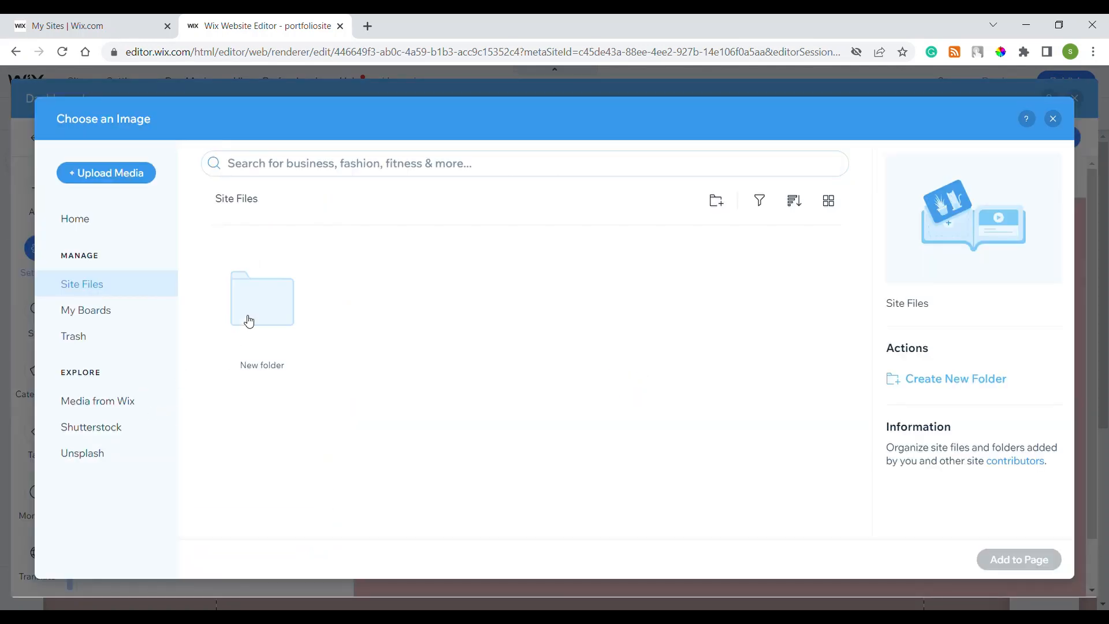
left_click(119, 404)
left_click(433, 174)
type("al")
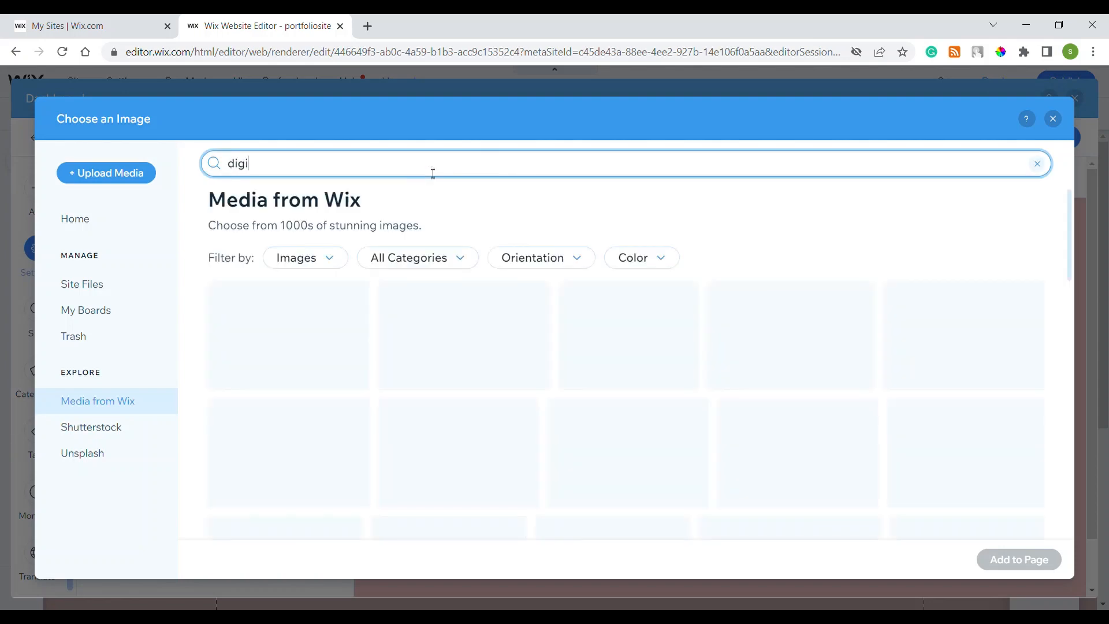
key("ctrl+a")
type("dig")
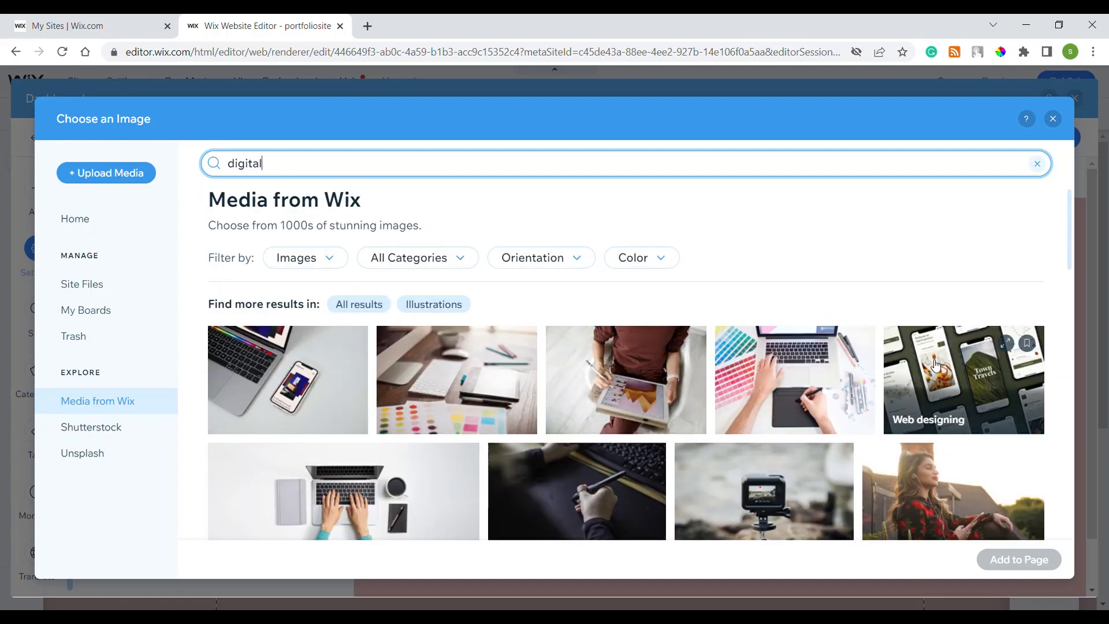
left_click(282, 373)
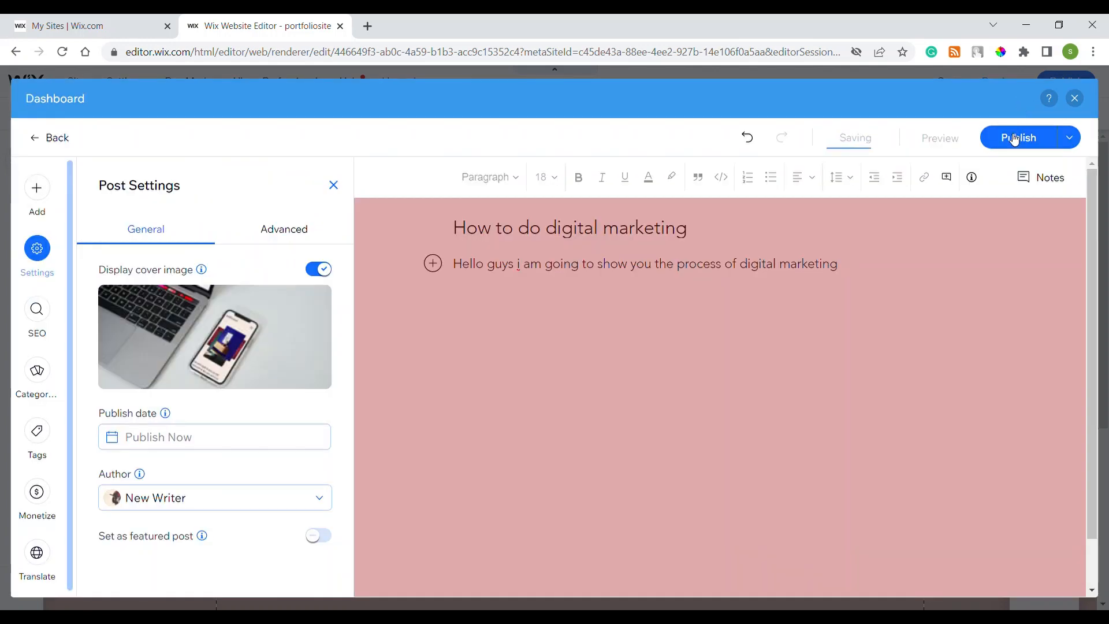
Publish the digital marketing post, put off publishing the site, and close the dashboard to return to the page editor
left_click(1008, 139)
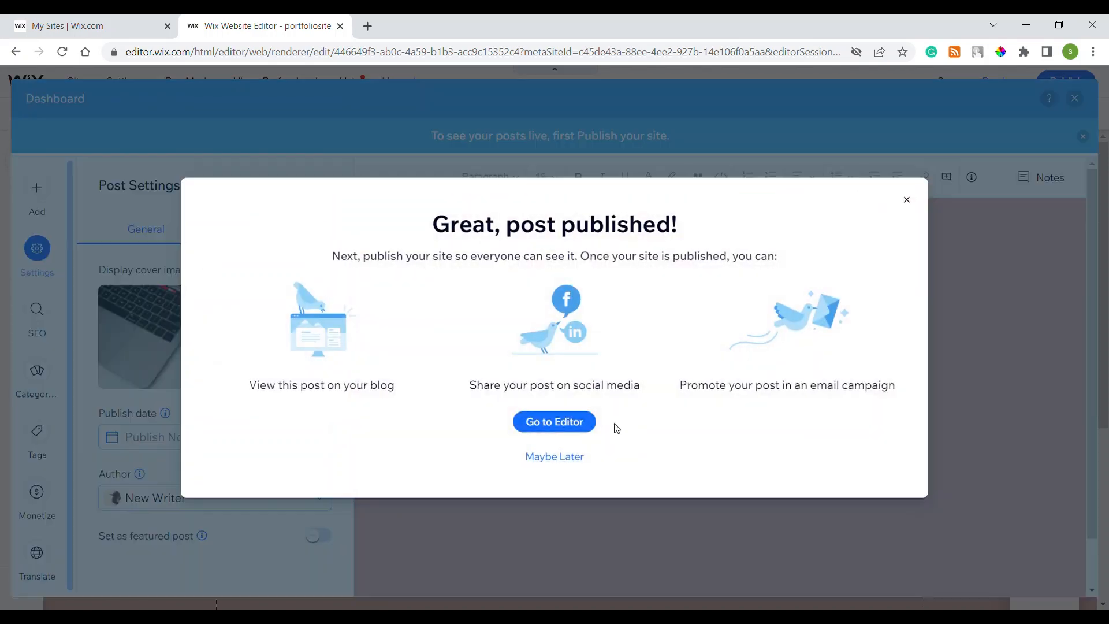
left_click(551, 460)
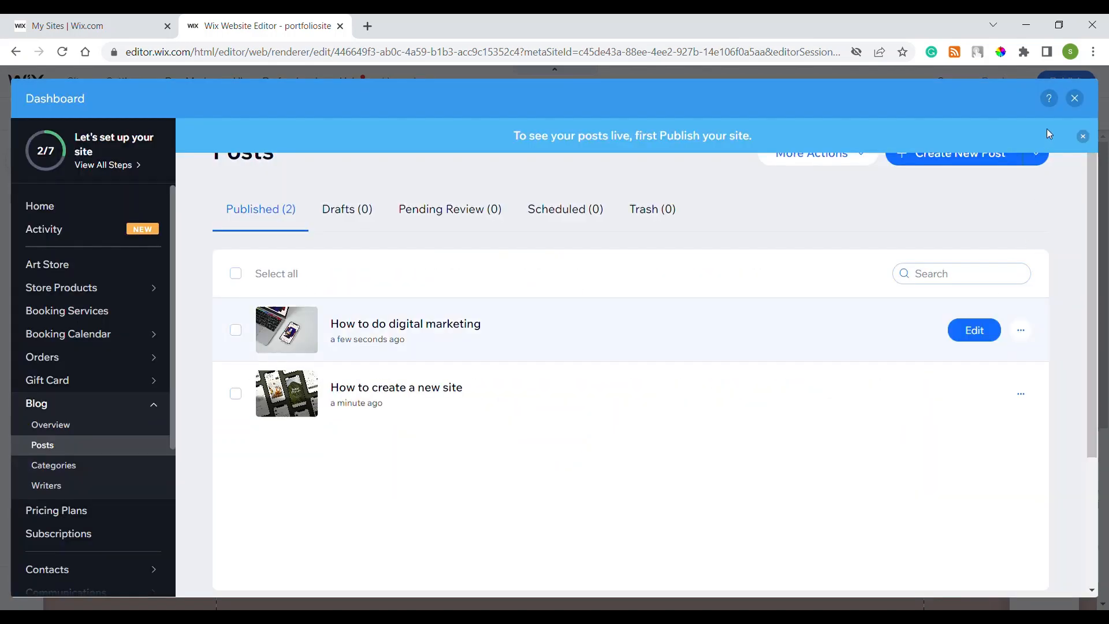
left_click(1083, 136)
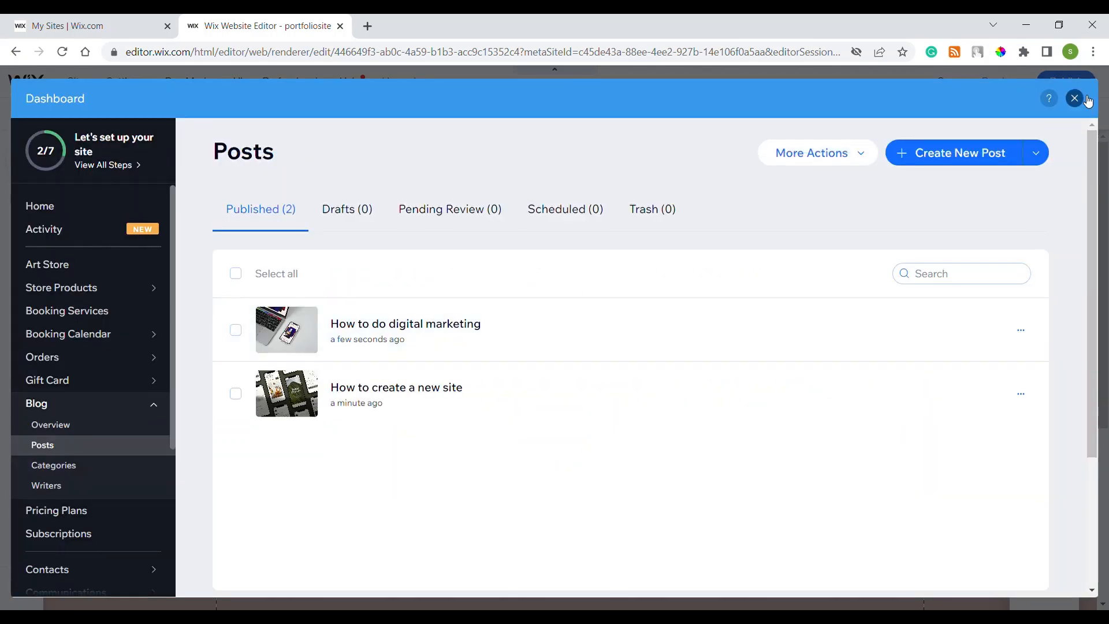
left_click(1074, 98)
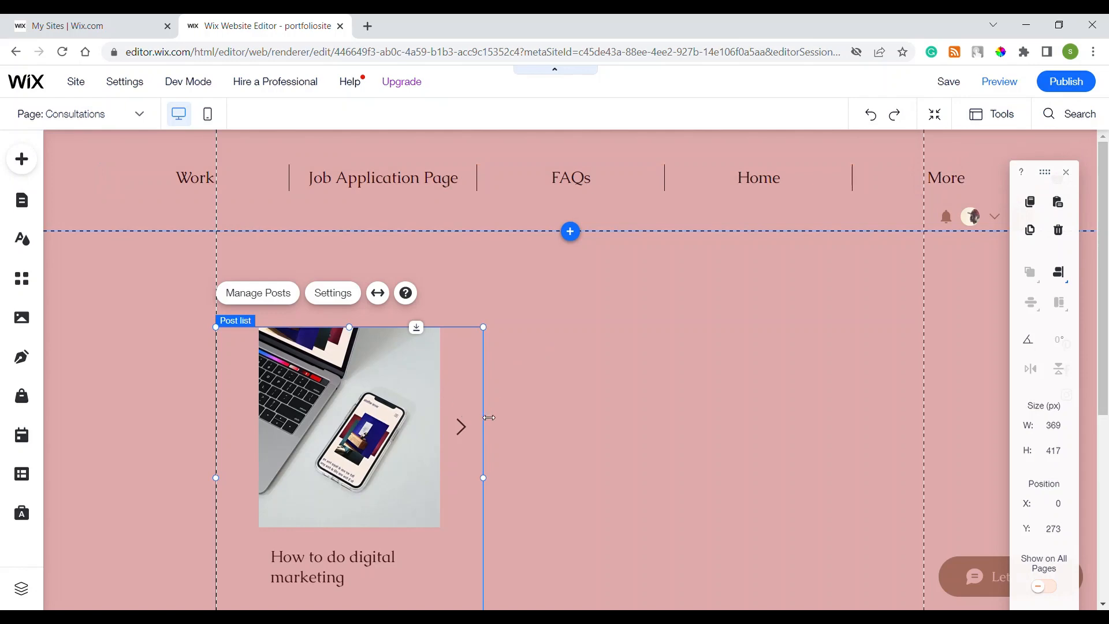
Widen the post list to about 980 px and move it up to a Y position of about 159 px
left_click_drag(483, 477, 919, 404)
left_click_drag(824, 410, 819, 327)
scroll(802, 408, "down", 5)
scroll(798, 409, "up", 1)
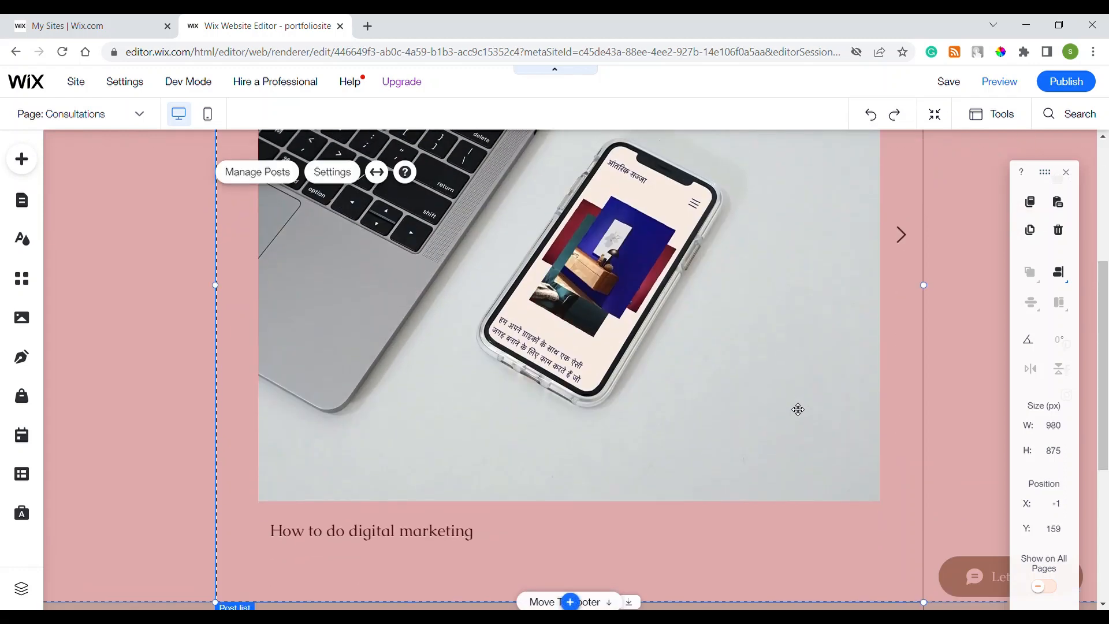
Preview the Consultations page and advance the post list to the second post to check both posts
left_click(1015, 86)
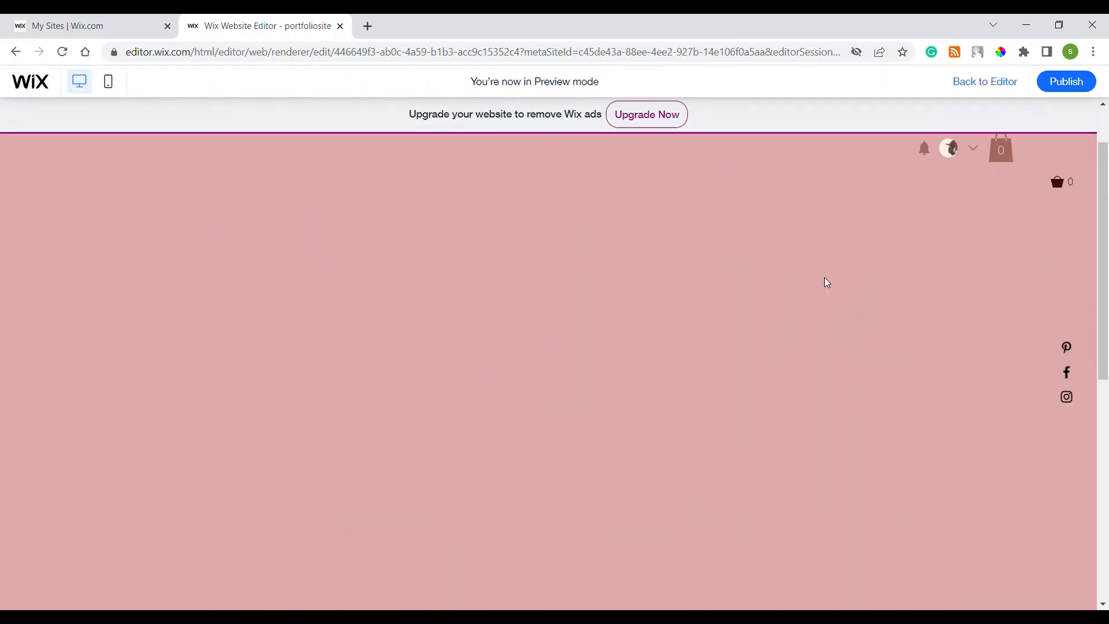
scroll(819, 323, "down", 4)
scroll(866, 315, "up", 1)
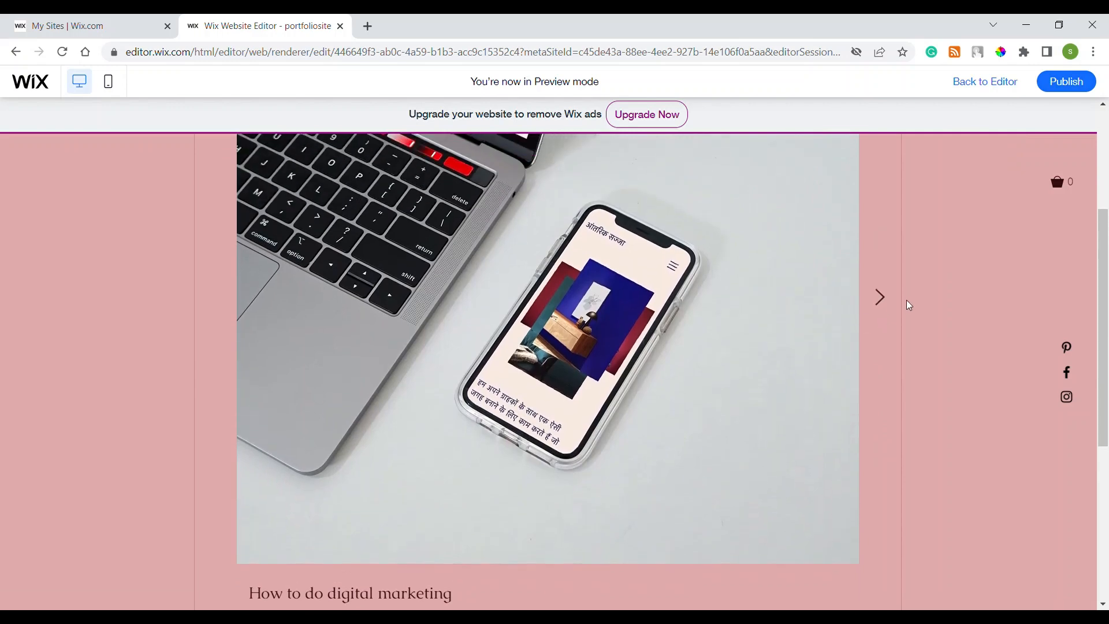
left_click(886, 301)
scroll(934, 386, "up", 2)
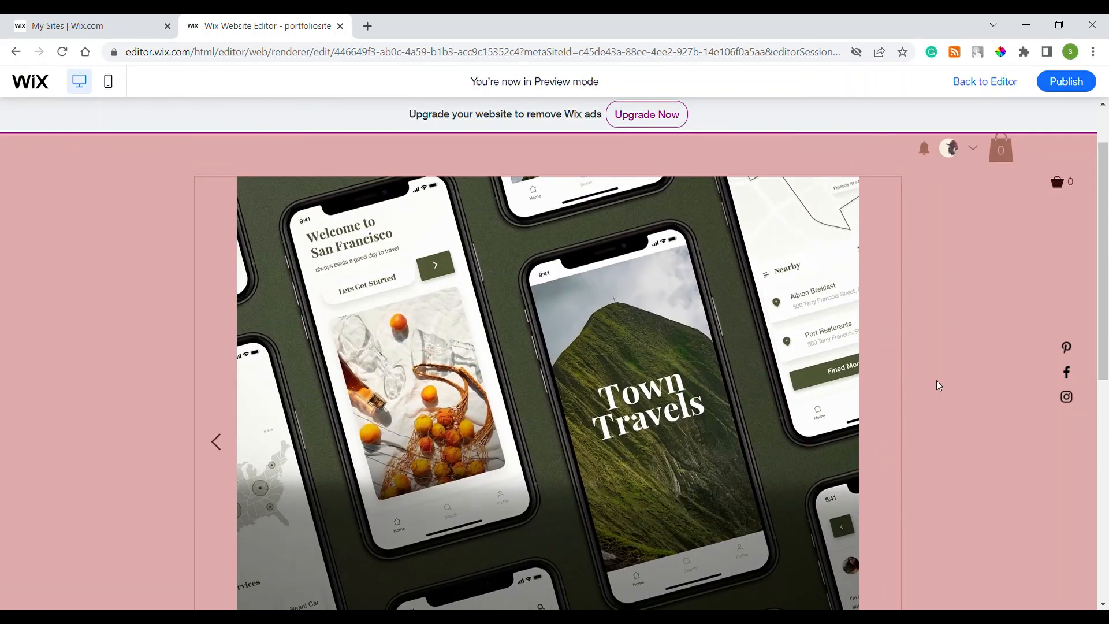
scroll(936, 384, "down", 5)
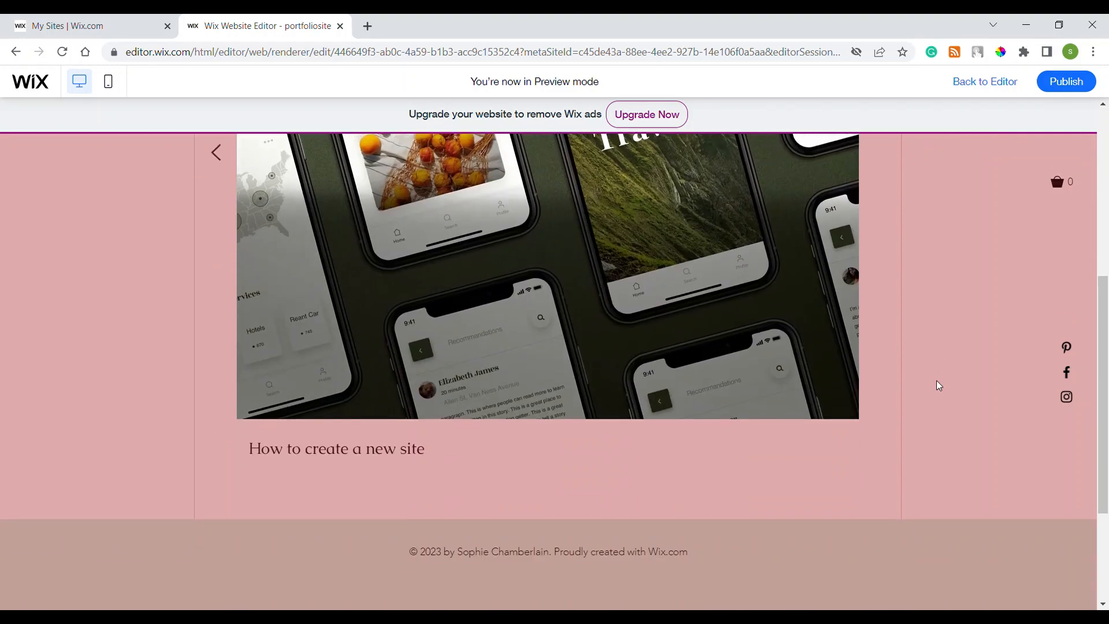
scroll(873, 417, "up", 5)
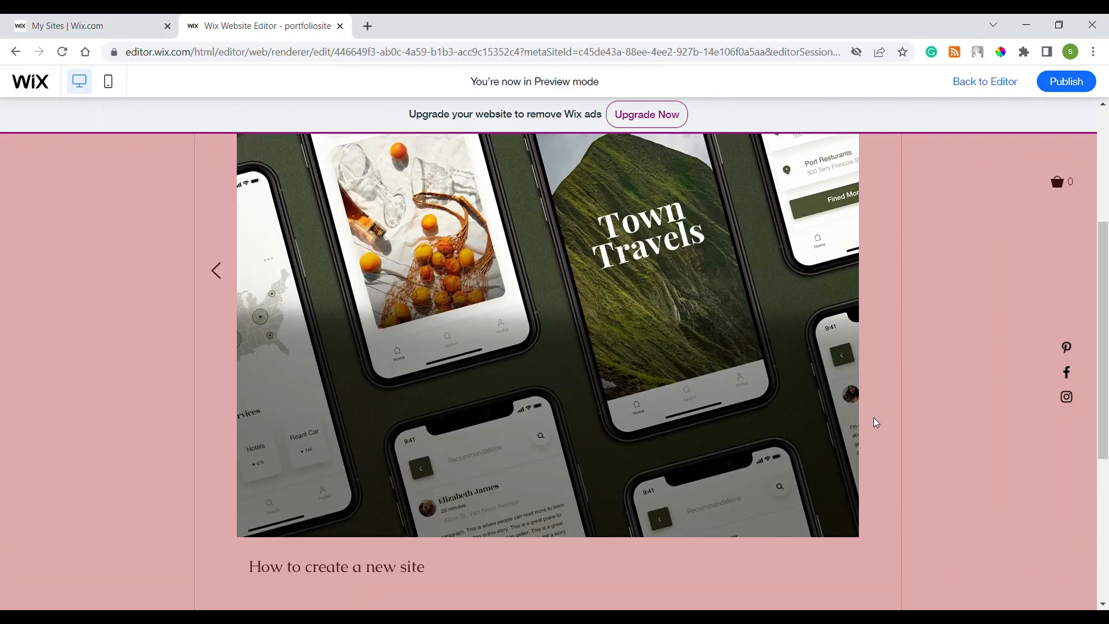